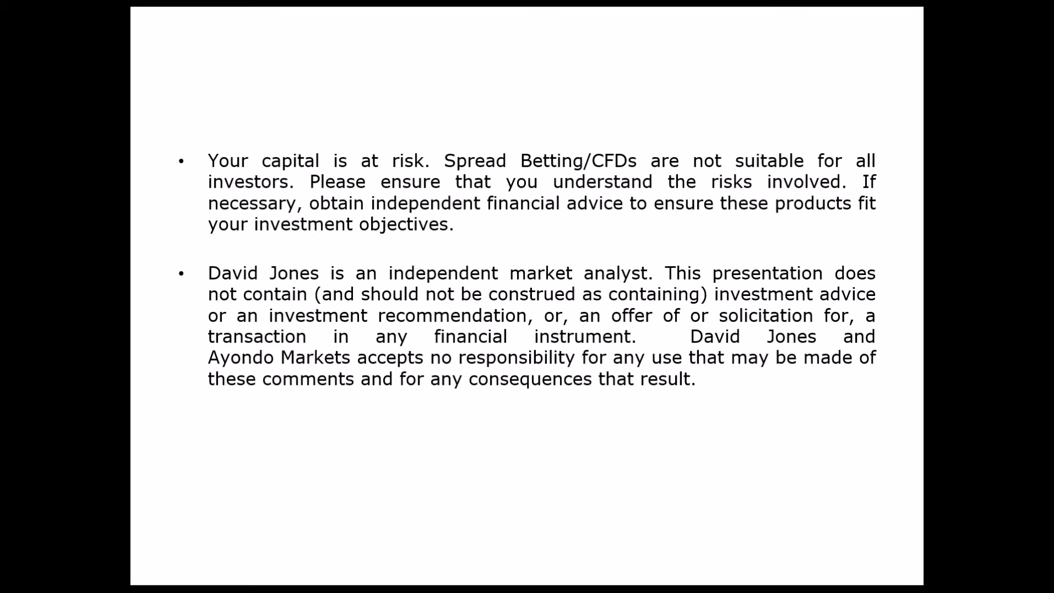
- Switch to the TradeHub browser window, maximise it and change to the Spread Betting (Trading) account
key(alt+Tab)
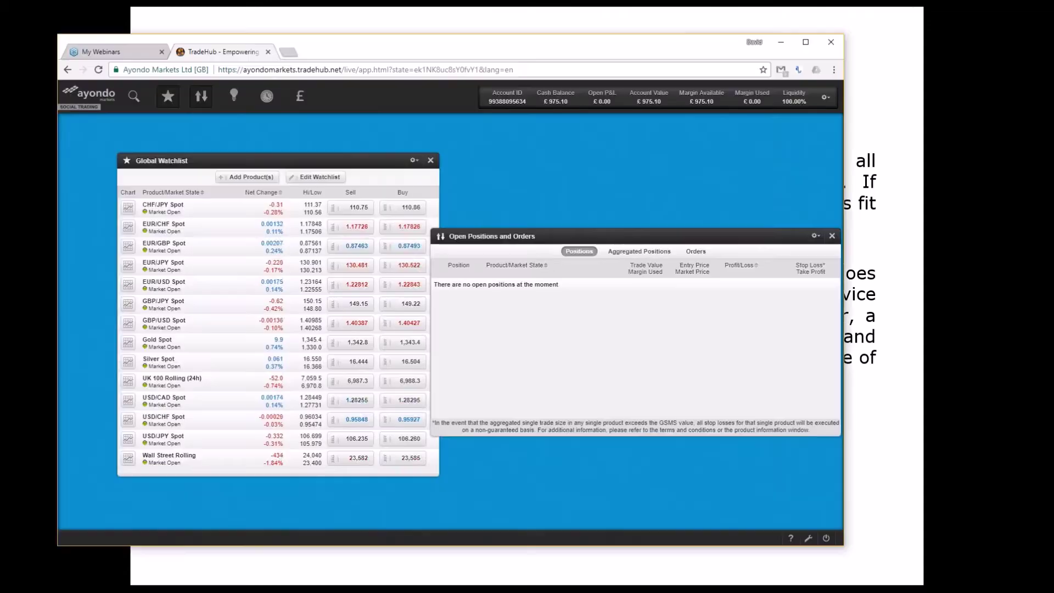
click(806, 44)
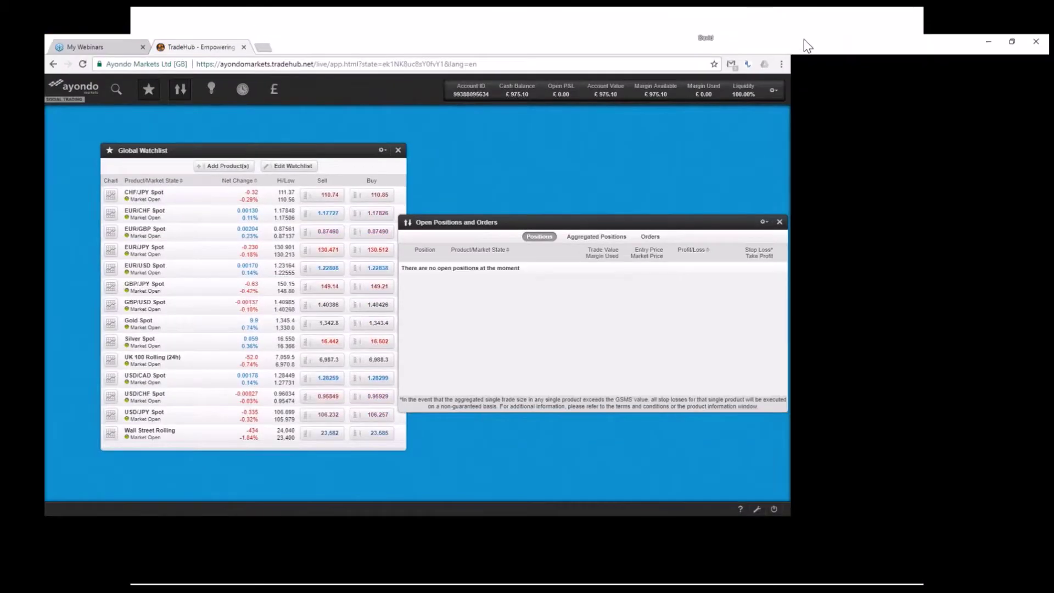
click(1038, 60)
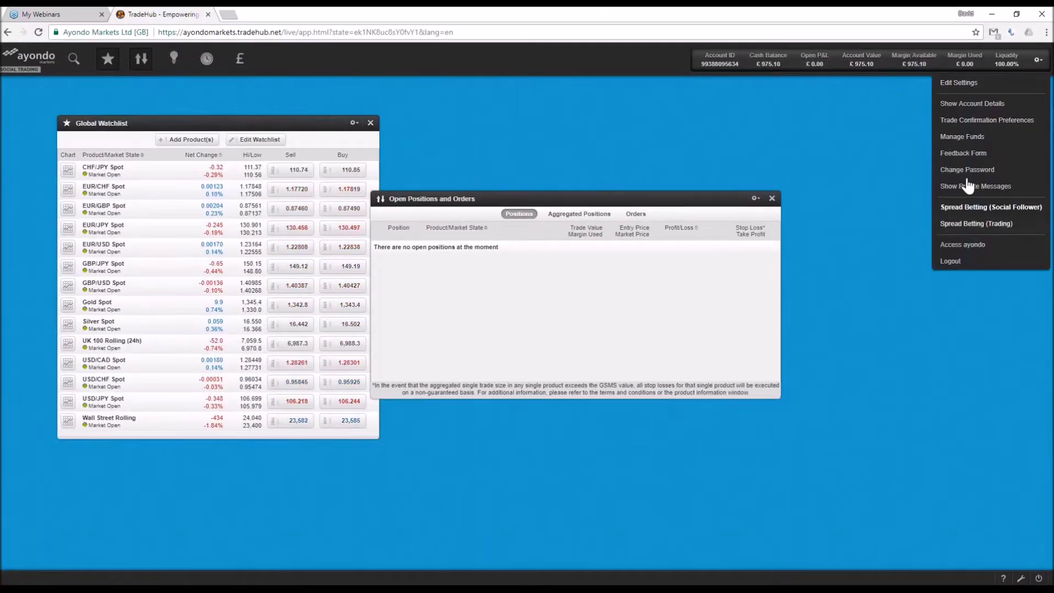
click(977, 224)
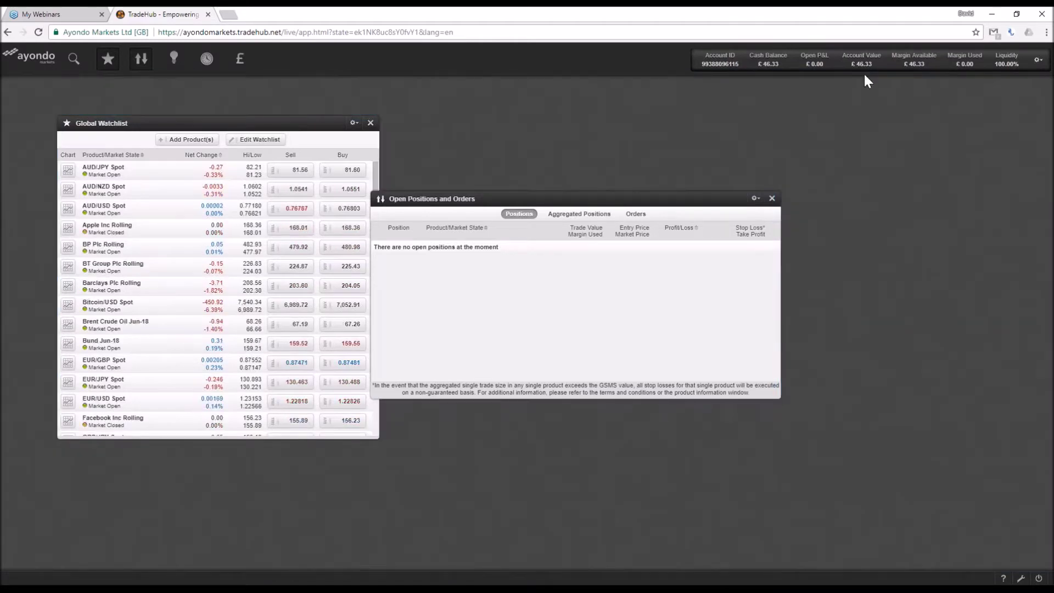
- Put the browser in full-screen mode and close the open daily US 500 Rolling chart
click(1047, 32)
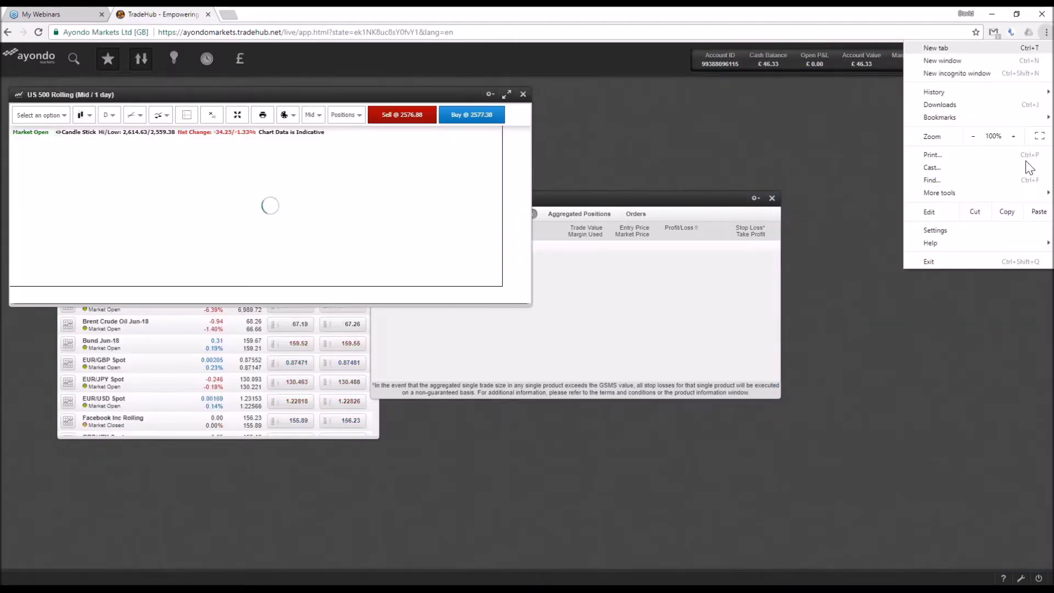
click(1040, 138)
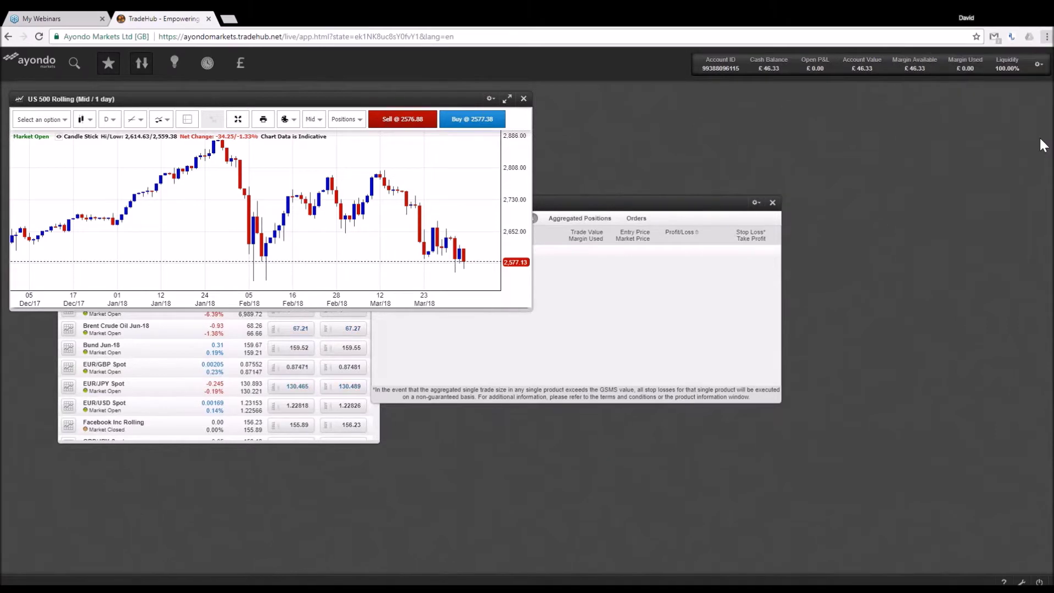
click(507, 60)
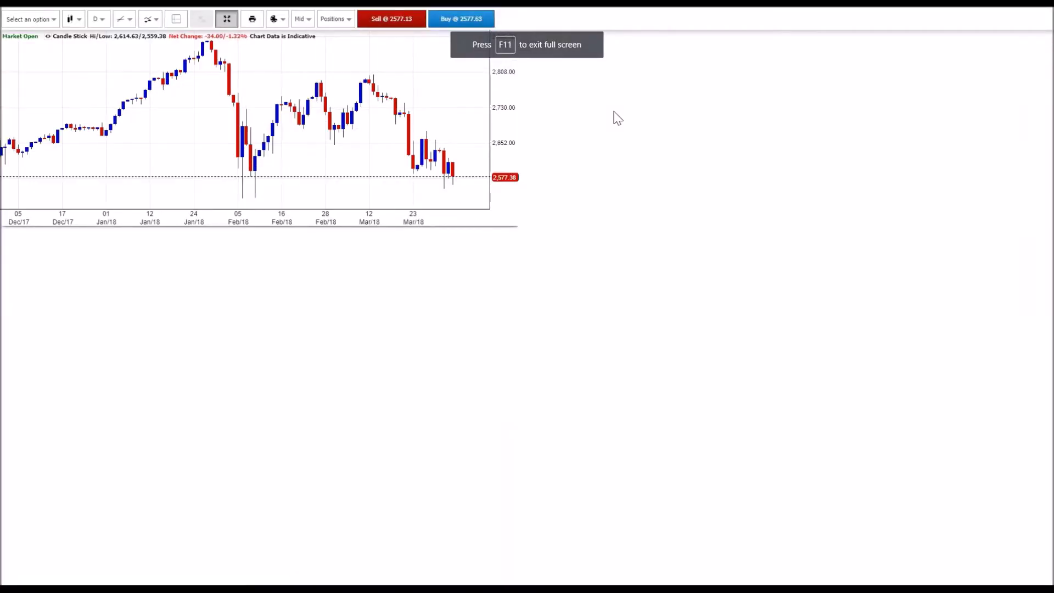
key(Escape)
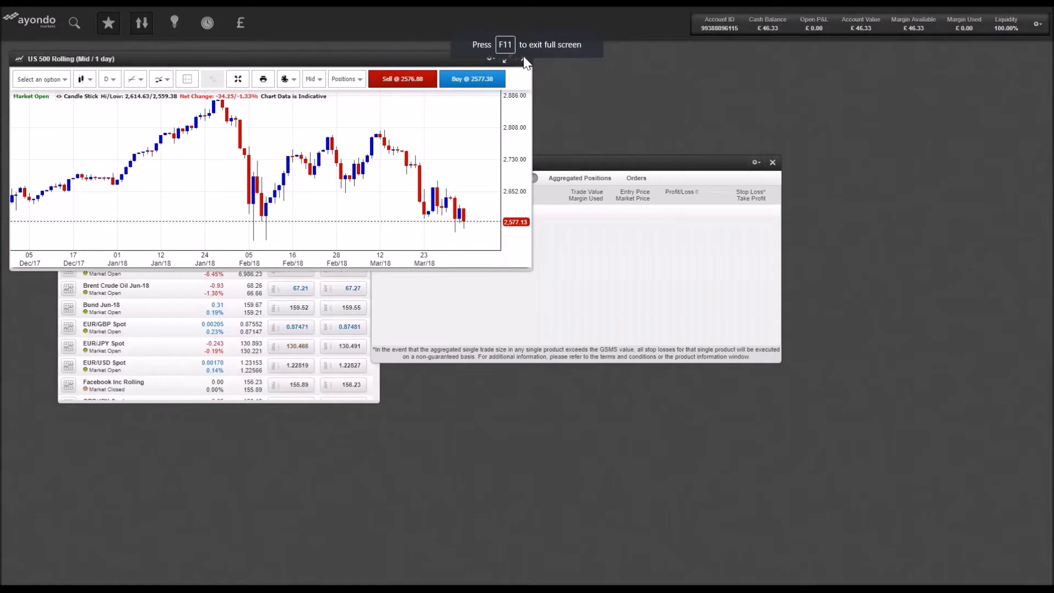
click(523, 59)
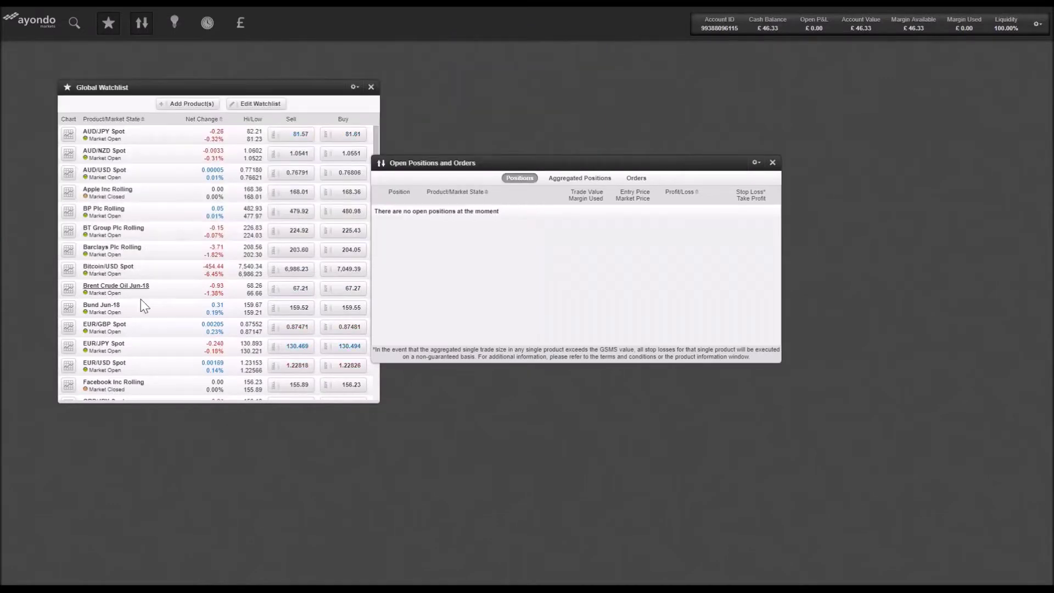
- Move the Open Positions and Orders window away from the Global Watchlist and open the US 500 Rolling chart from the list
drag(581, 165, 665, 164)
drag(375, 223, 364, 392)
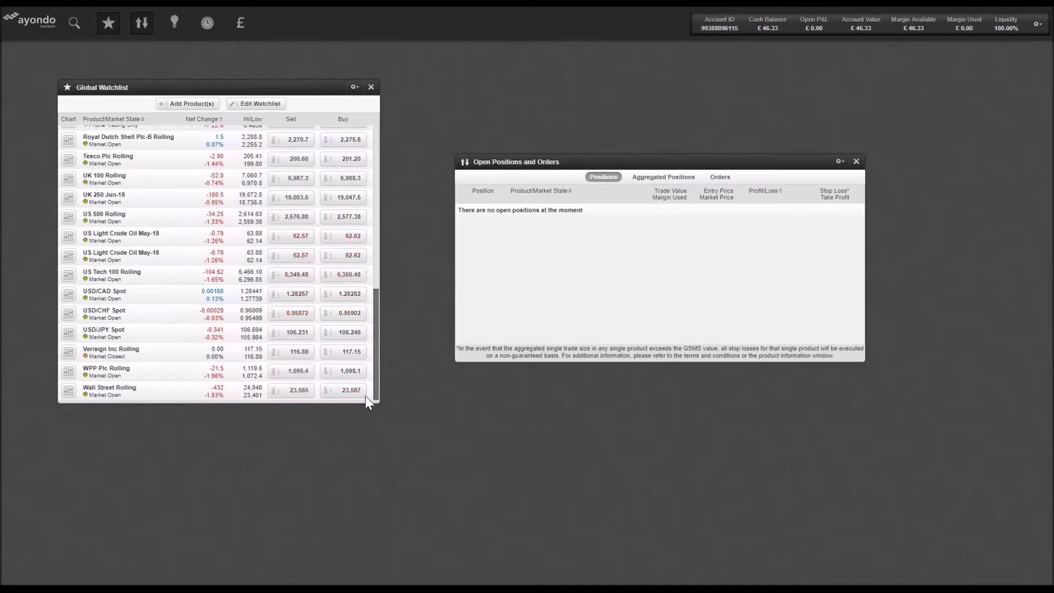
click(69, 218)
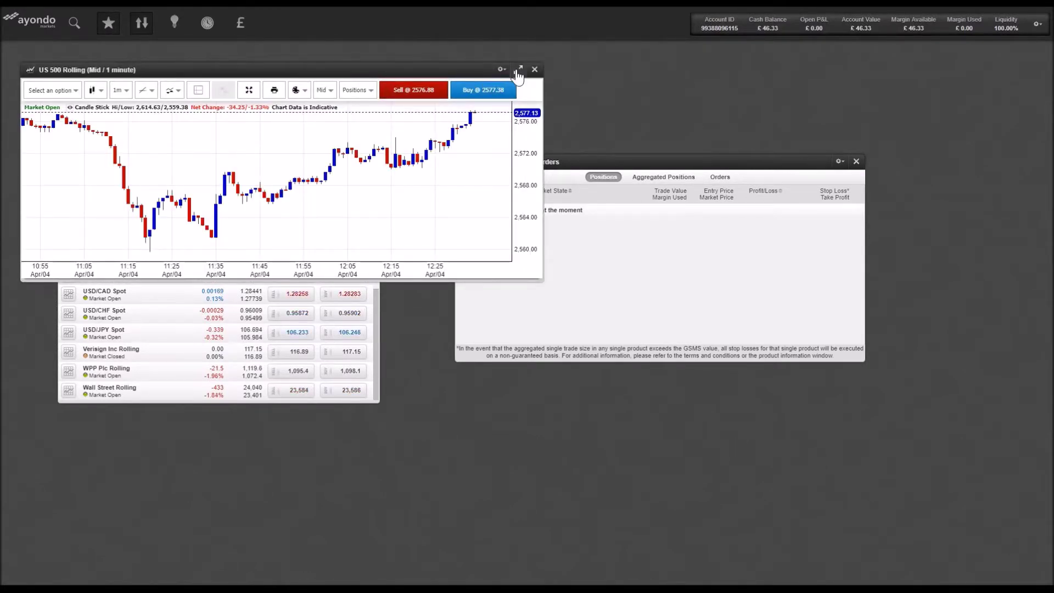
- Expand the US 500 Rolling chart to fill the whole screen and set its timeframe to Daily
click(518, 73)
key(Escape)
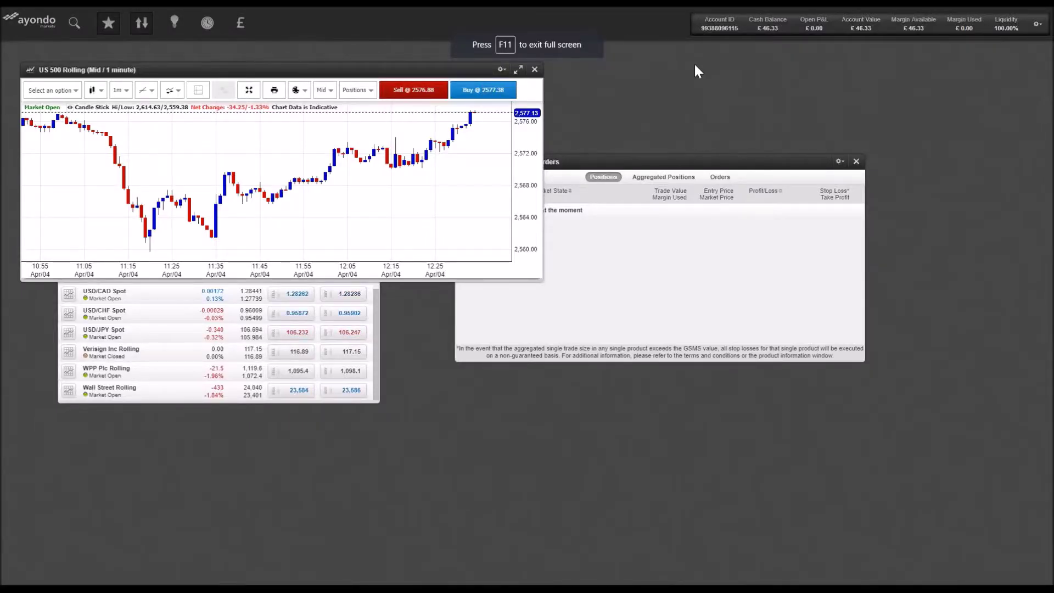
key(F11)
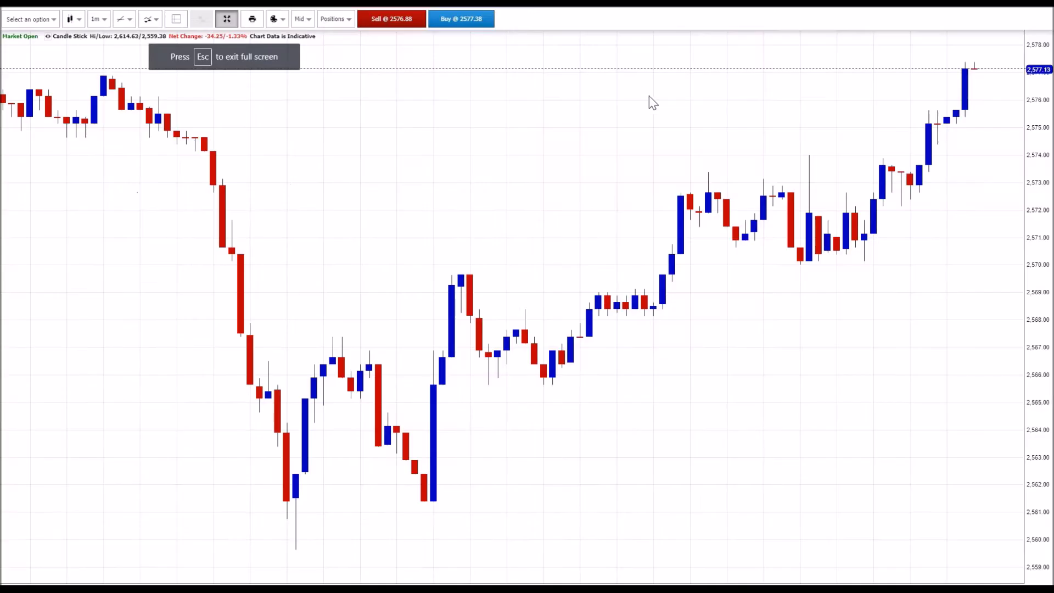
click(99, 19)
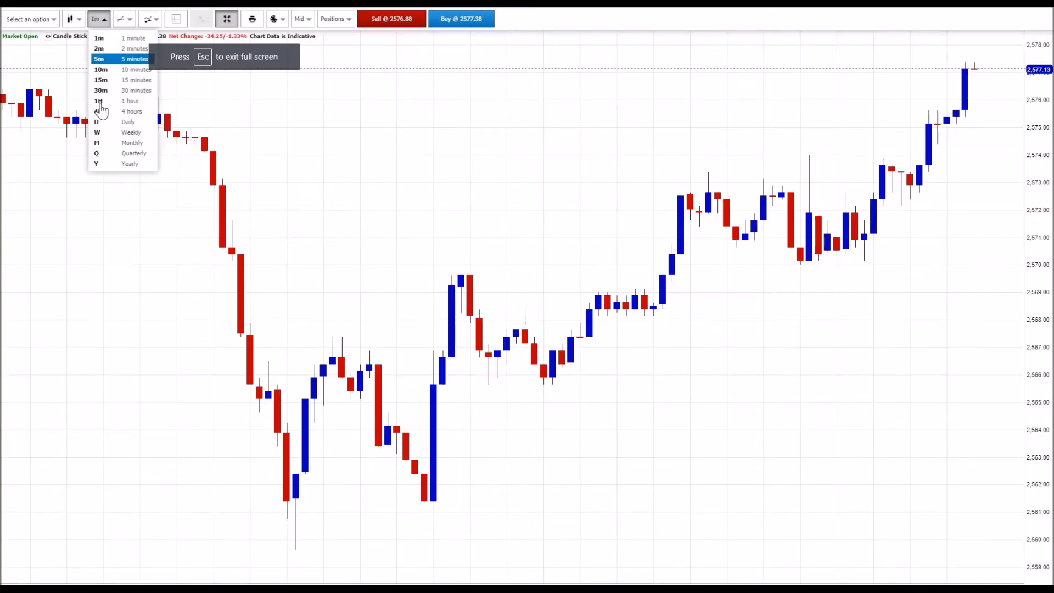
click(119, 113)
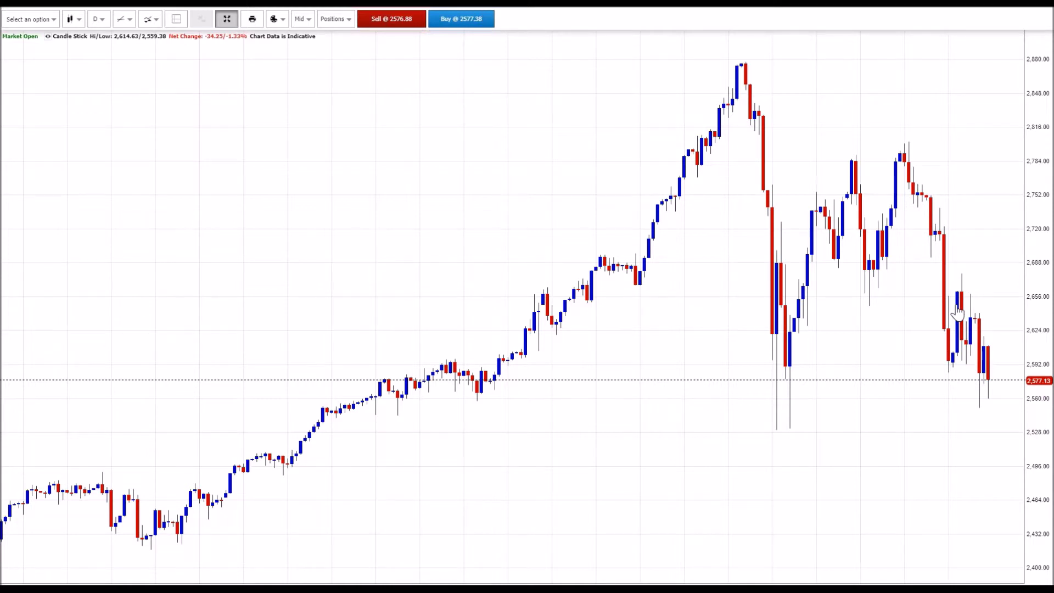
- View the US 500 price action on the 10-minute timeframe and return the chart to Daily
click(100, 22)
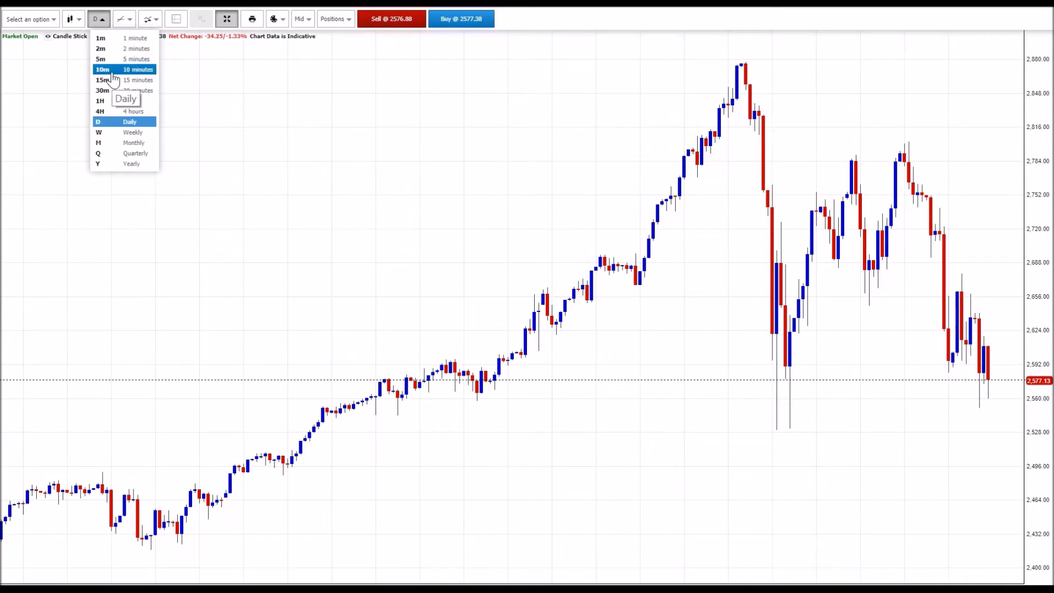
click(110, 71)
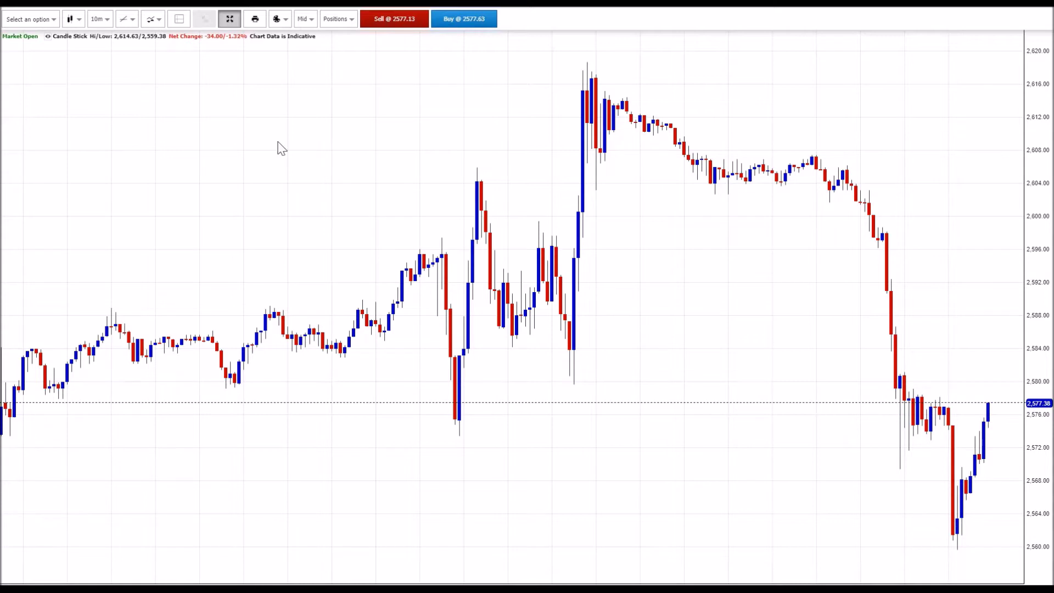
click(99, 19)
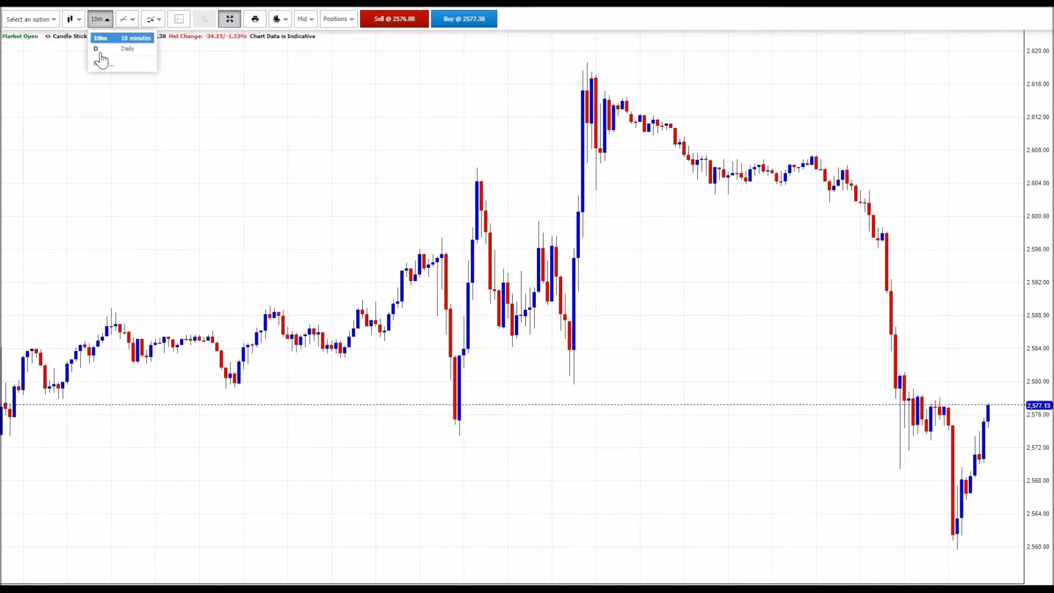
click(100, 49)
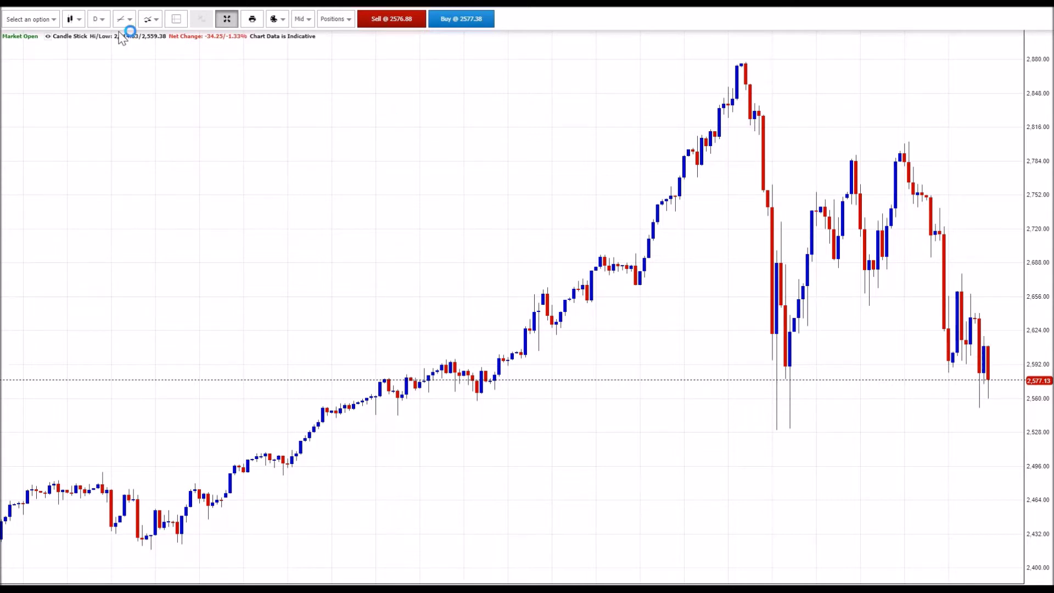
- Turn on the crosshair data box and draw a Horizontal High/Low line at 2530 through the February 2018 low
click(177, 20)
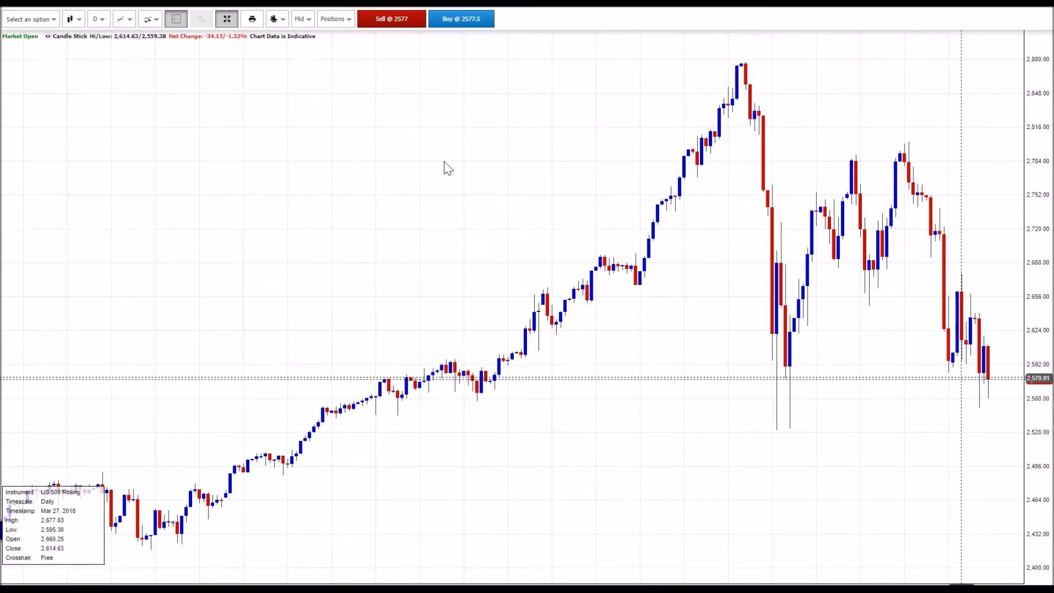
click(150, 21)
click(125, 20)
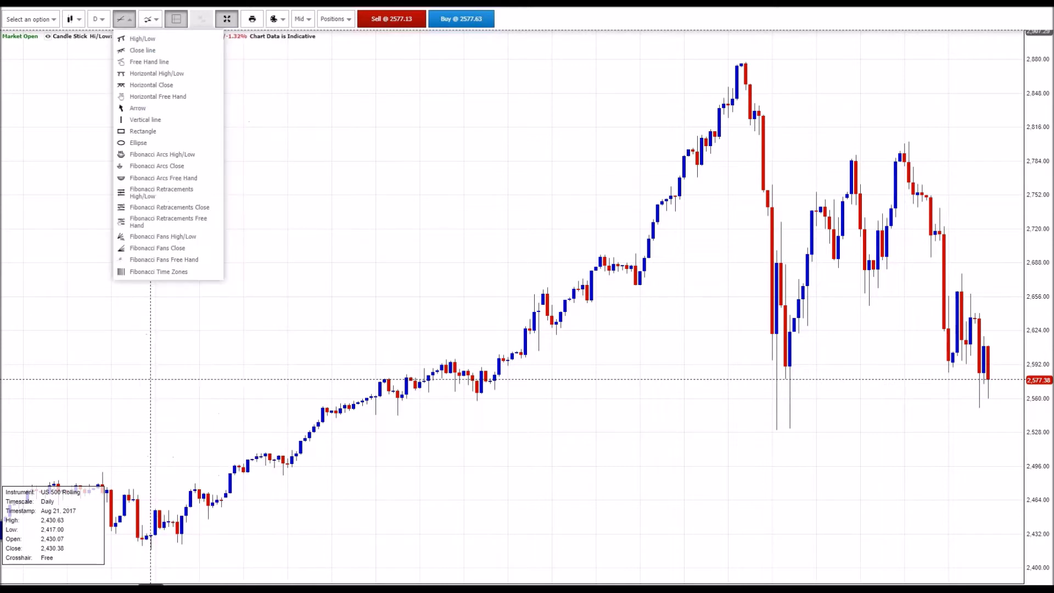
click(159, 73)
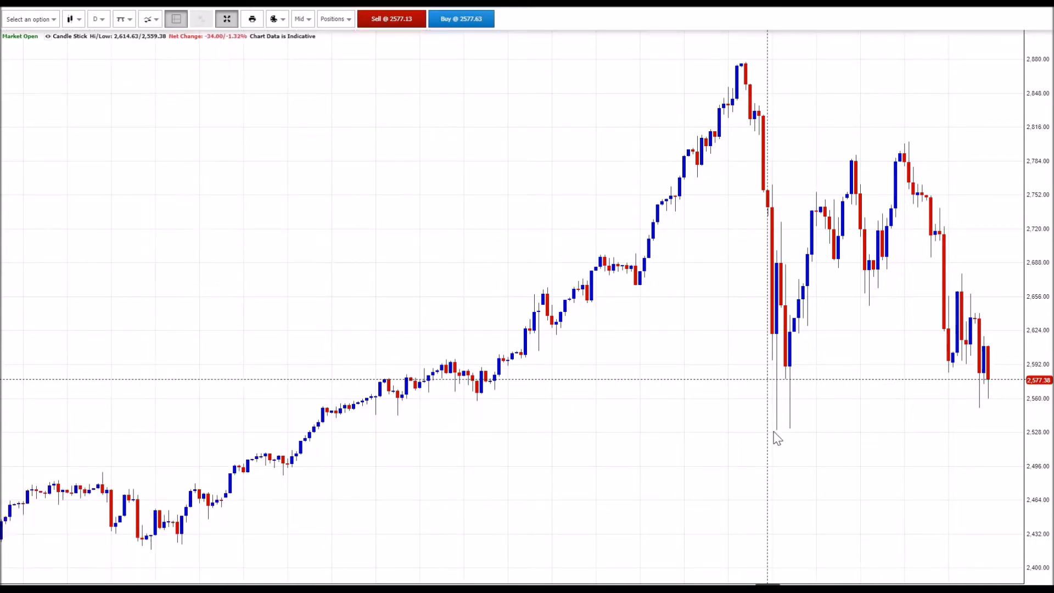
click(777, 429)
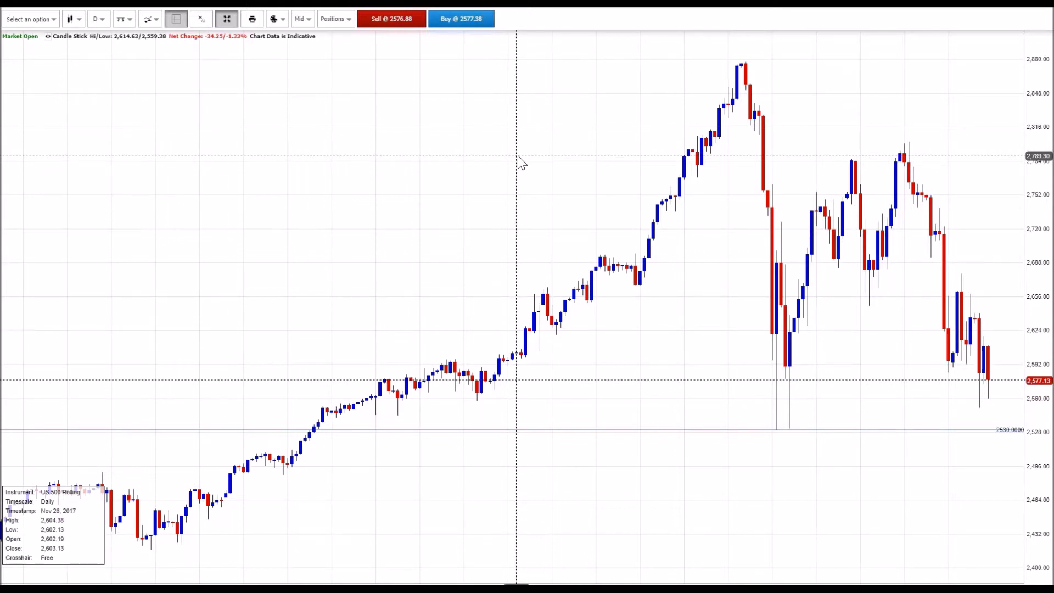
scroll(531, 191, down, 3)
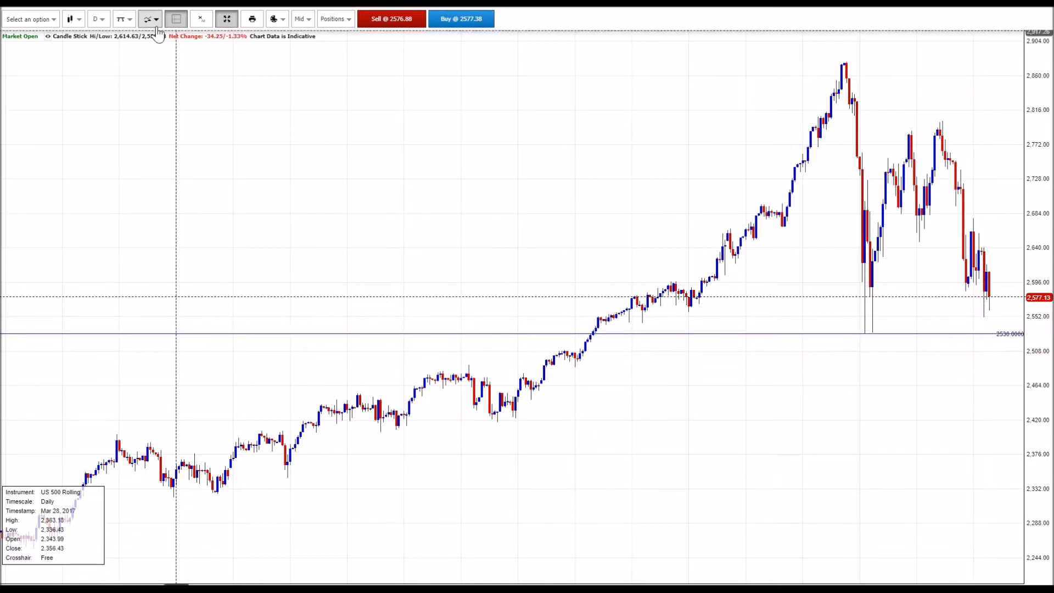
click(154, 20)
drag(281, 147, 276, 398)
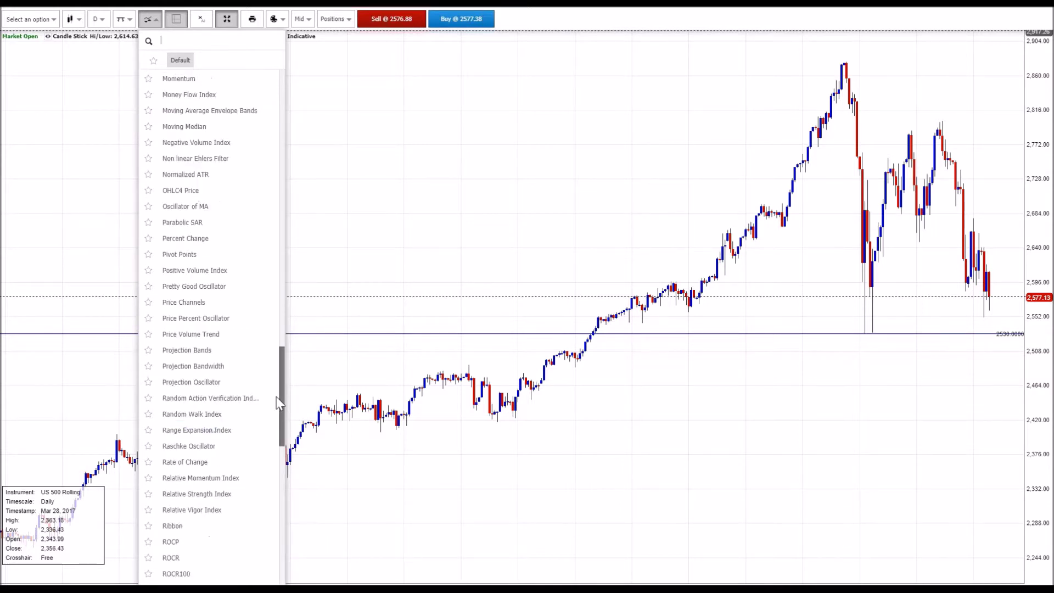
click(229, 496)
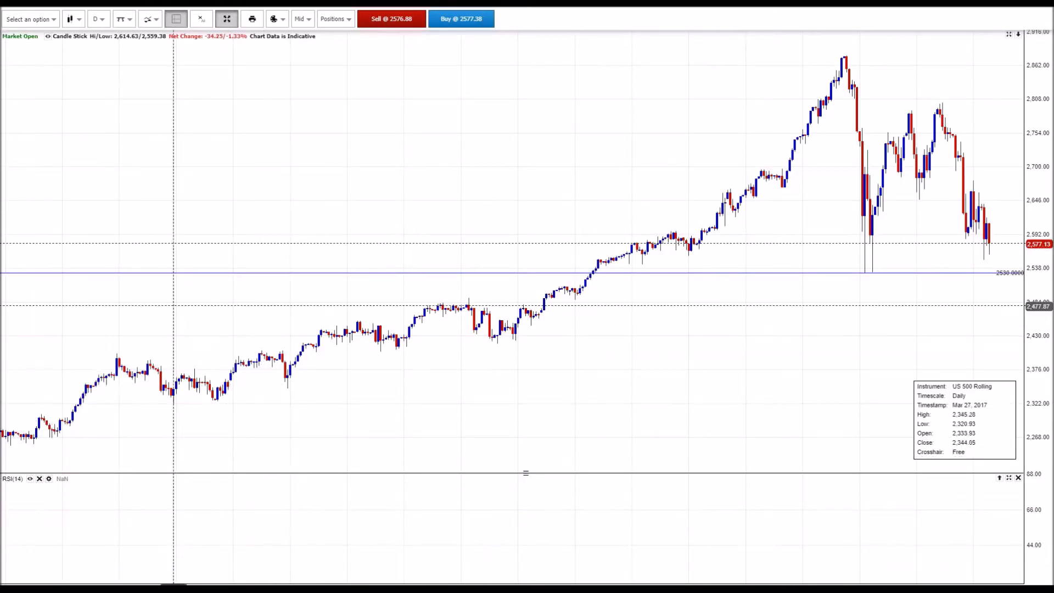
click(39, 480)
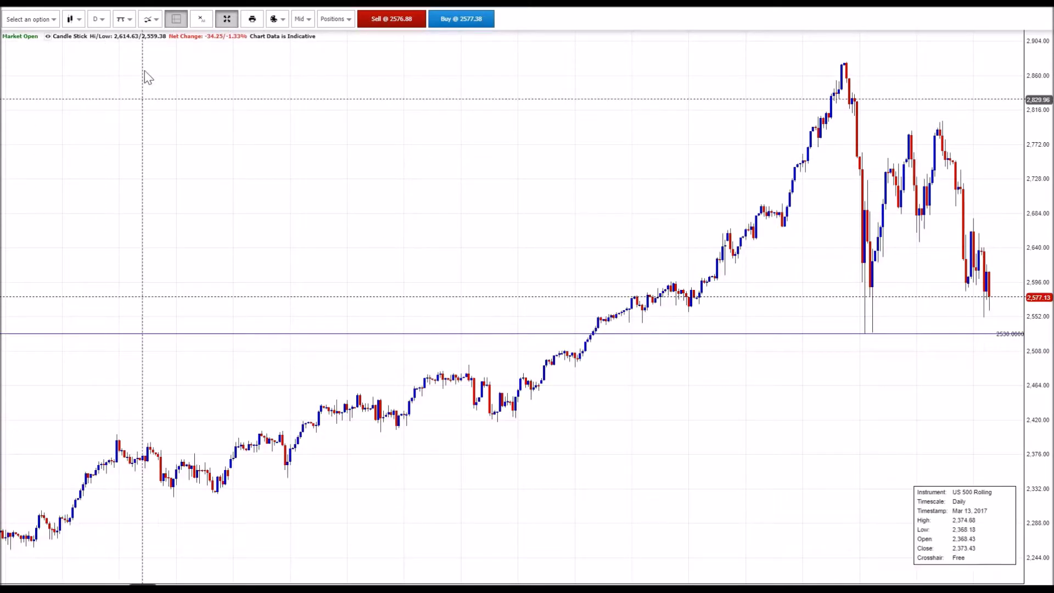
- Add a Relative Strength Index study below the daily US 500 chart and set its period to 10
click(150, 22)
drag(283, 160, 271, 464)
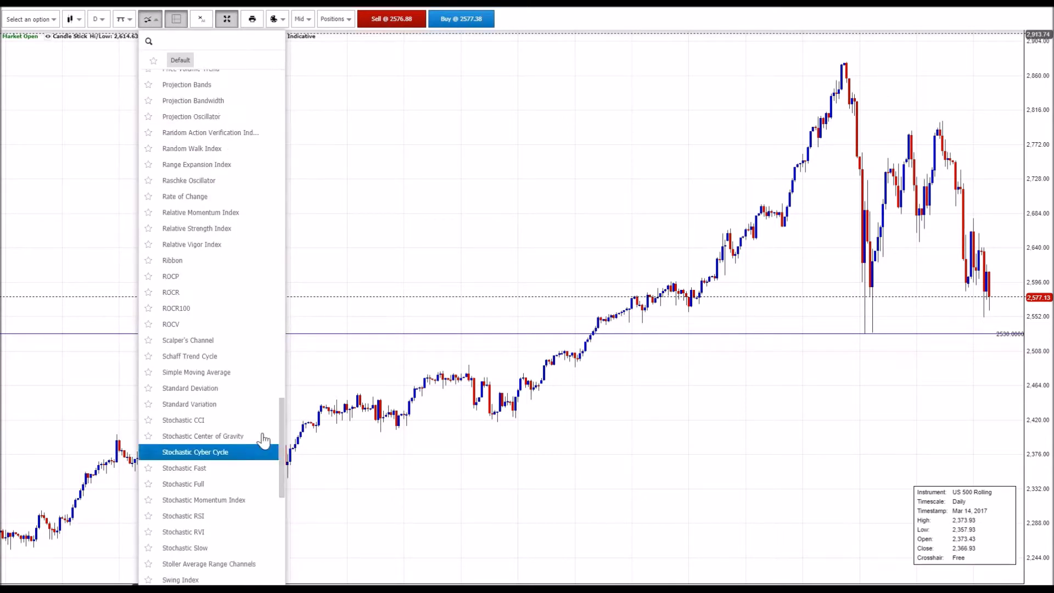
click(229, 235)
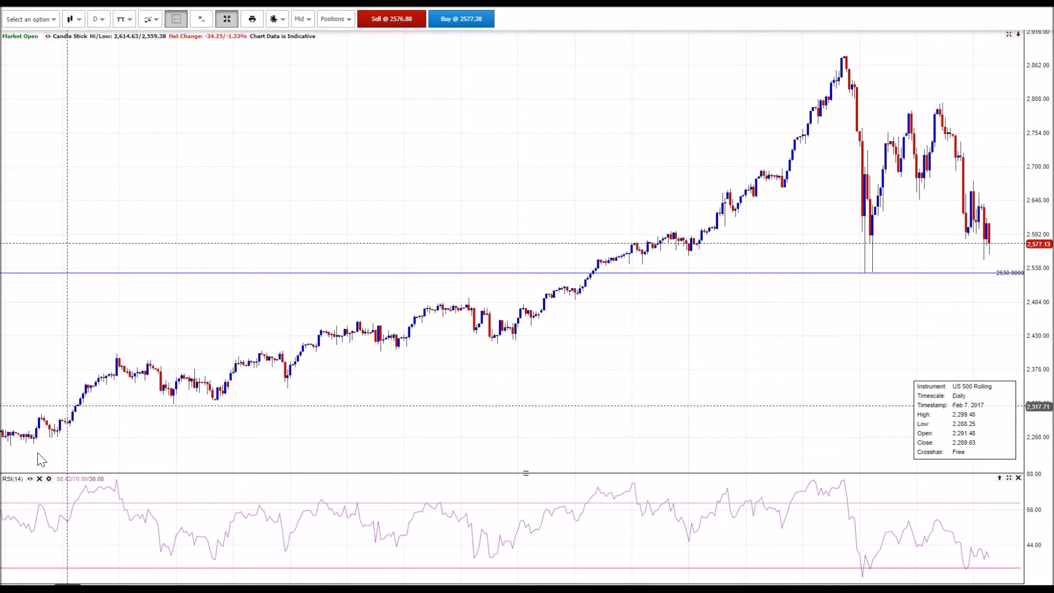
click(49, 480)
click(550, 296)
double_click(549, 297)
text(10)
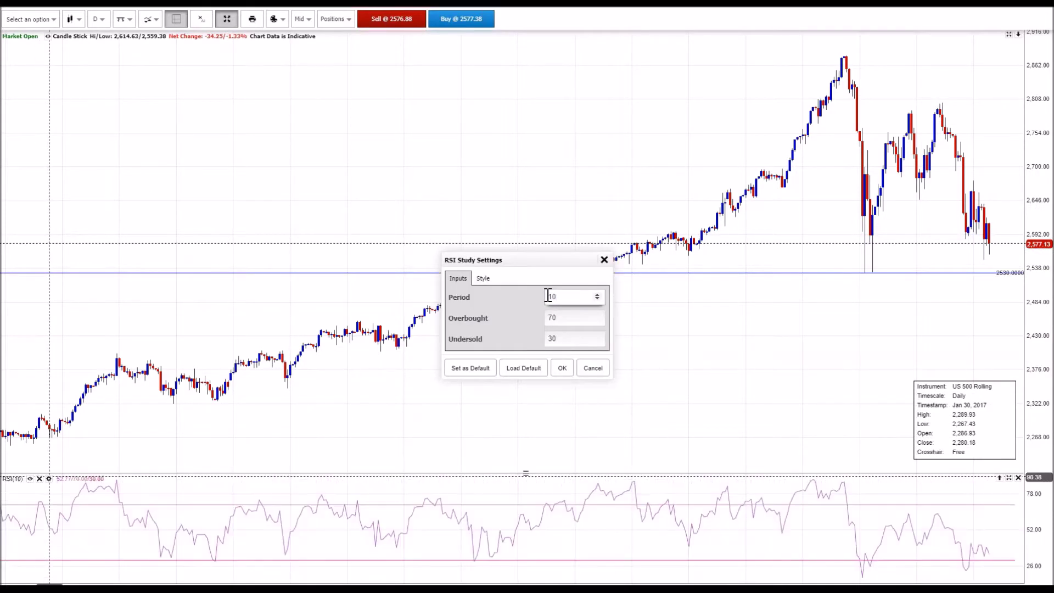
click(563, 369)
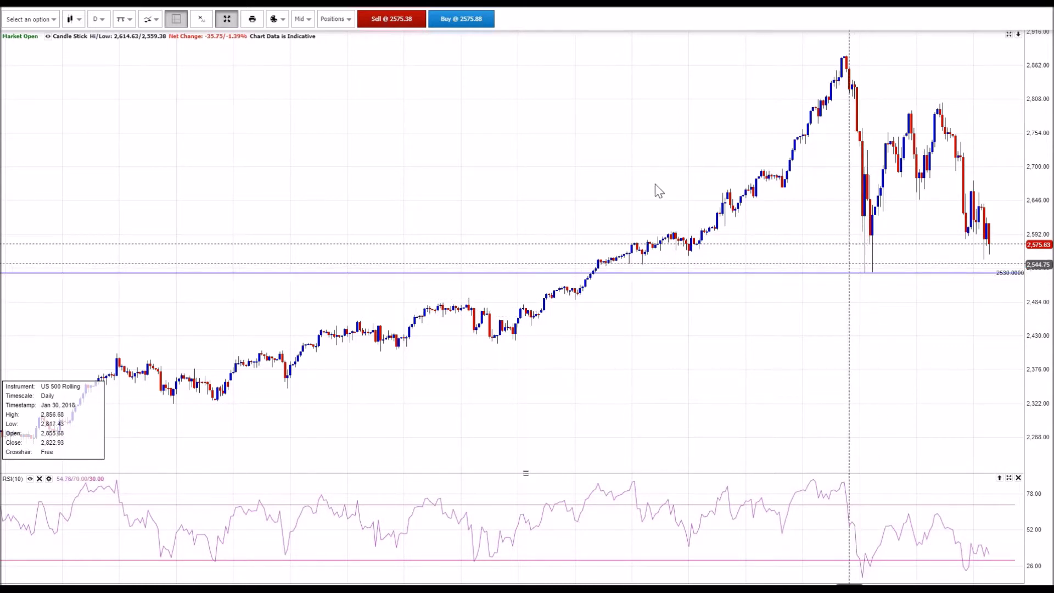
- Set the US 500 chart's timeframe to 30 minutes and leave some space after the latest candle
click(97, 22)
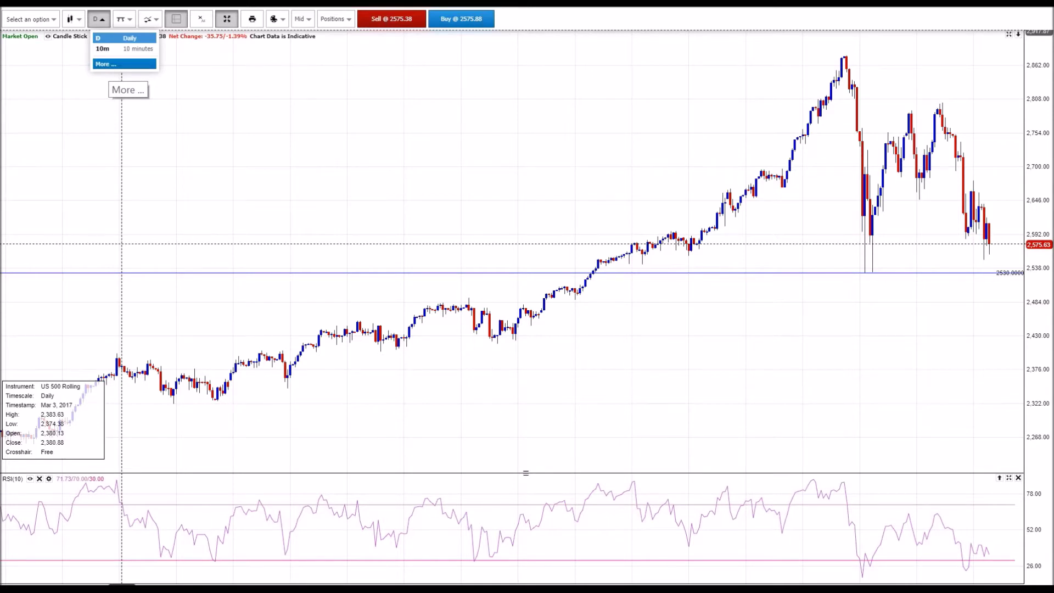
click(109, 65)
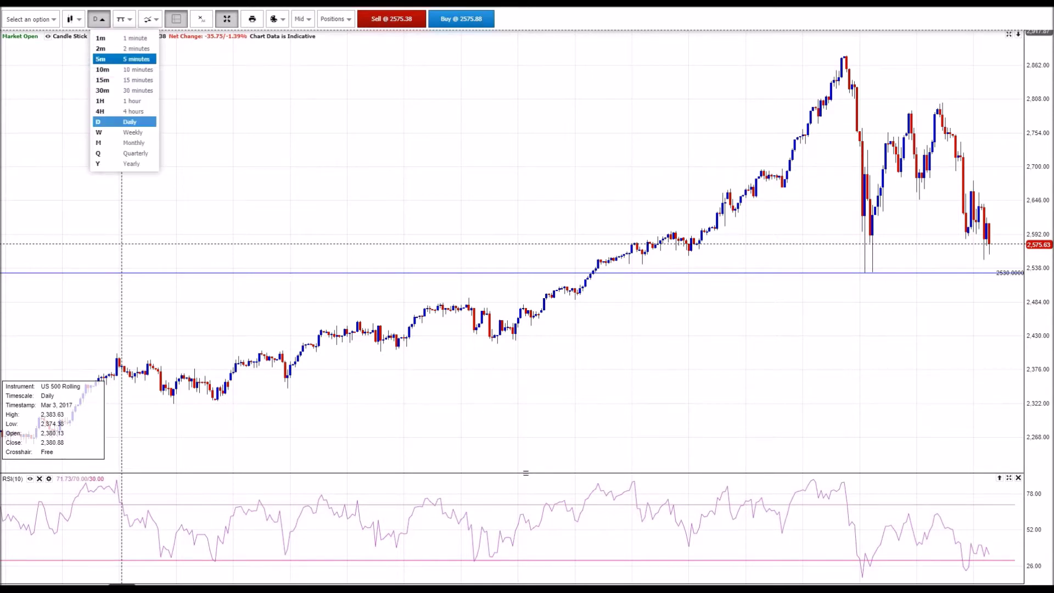
click(107, 91)
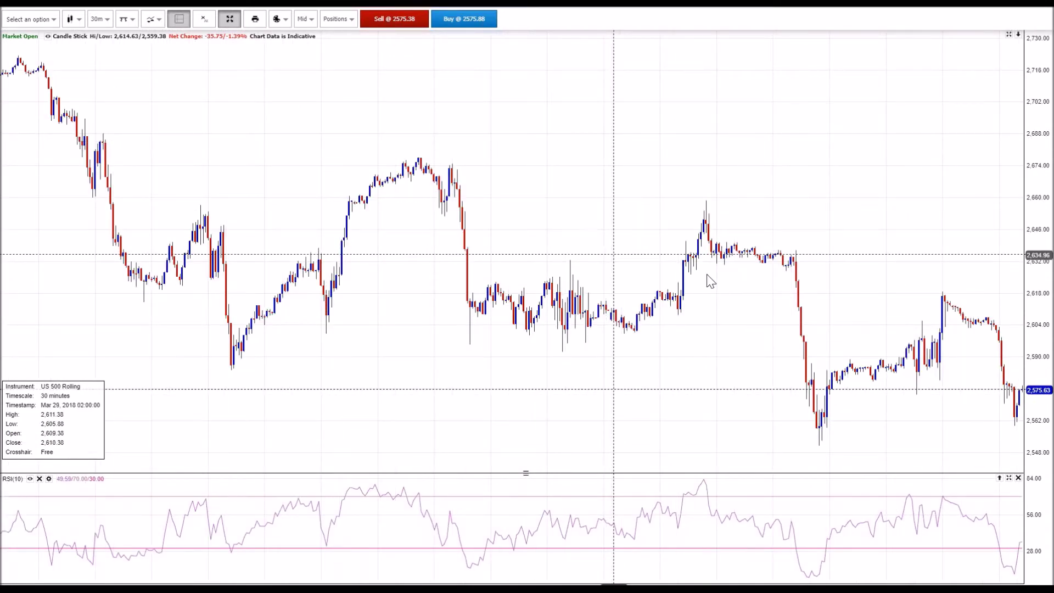
drag(708, 280, 681, 276)
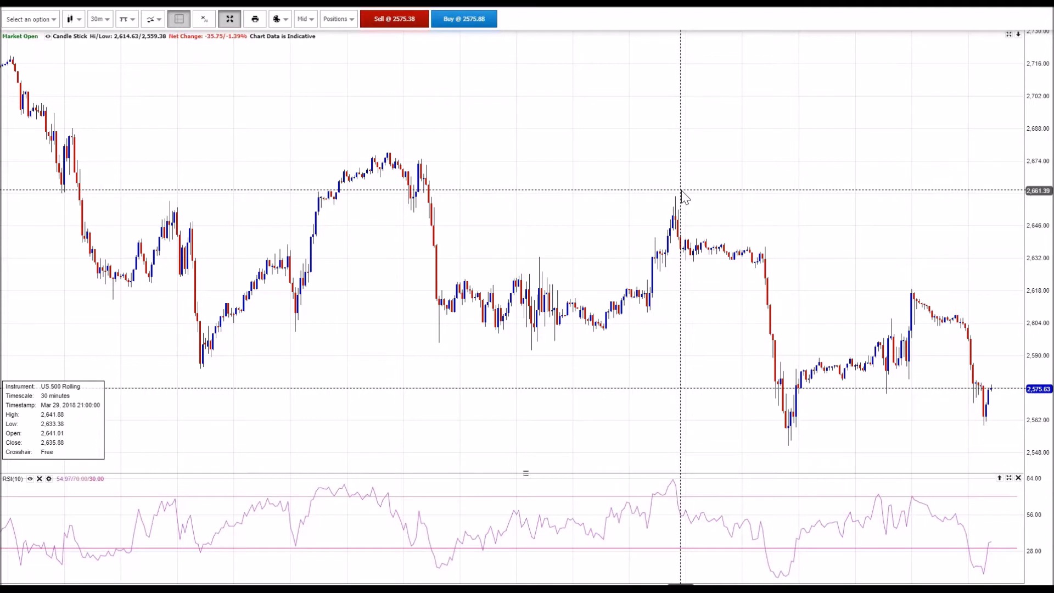
- View the US 500 price action on the Daily timeframe and return the chart to 30 minutes
click(99, 18)
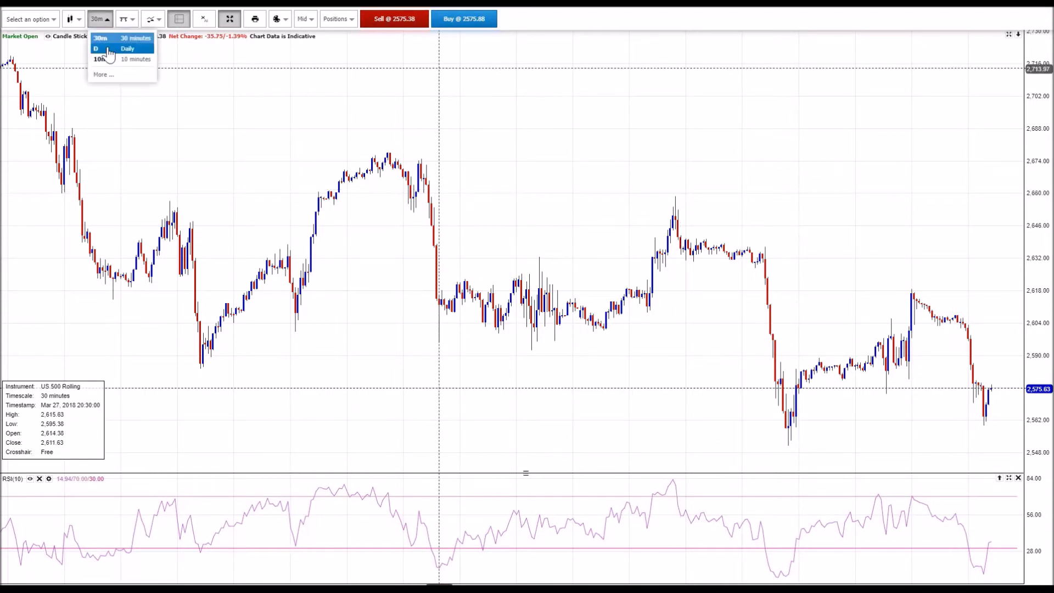
click(109, 49)
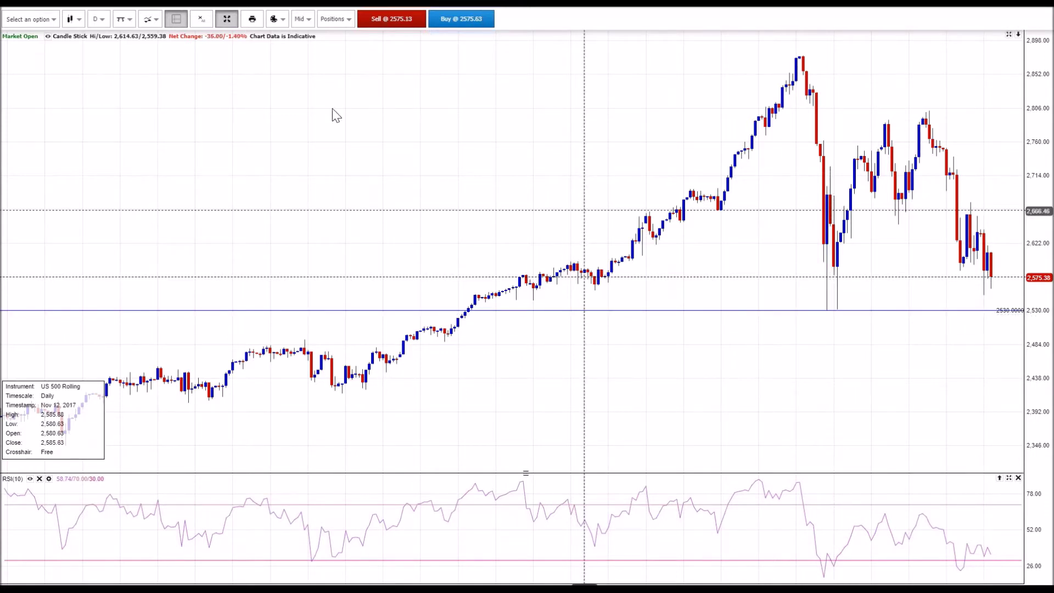
click(100, 18)
click(107, 40)
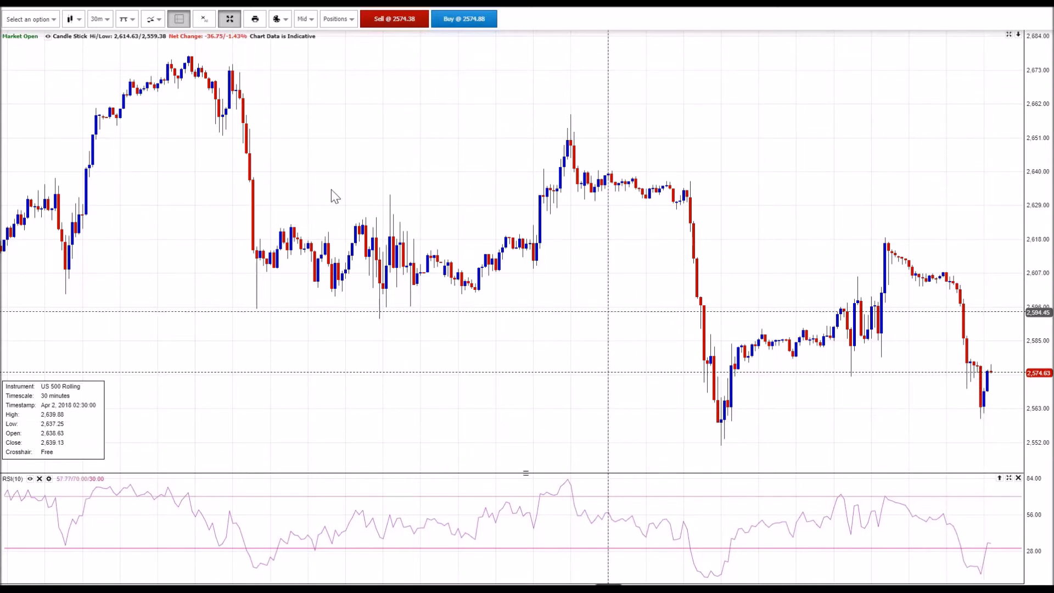
- Load Wall Street Rolling from the watchlist into the chart and set its timeframe to Daily
click(54, 20)
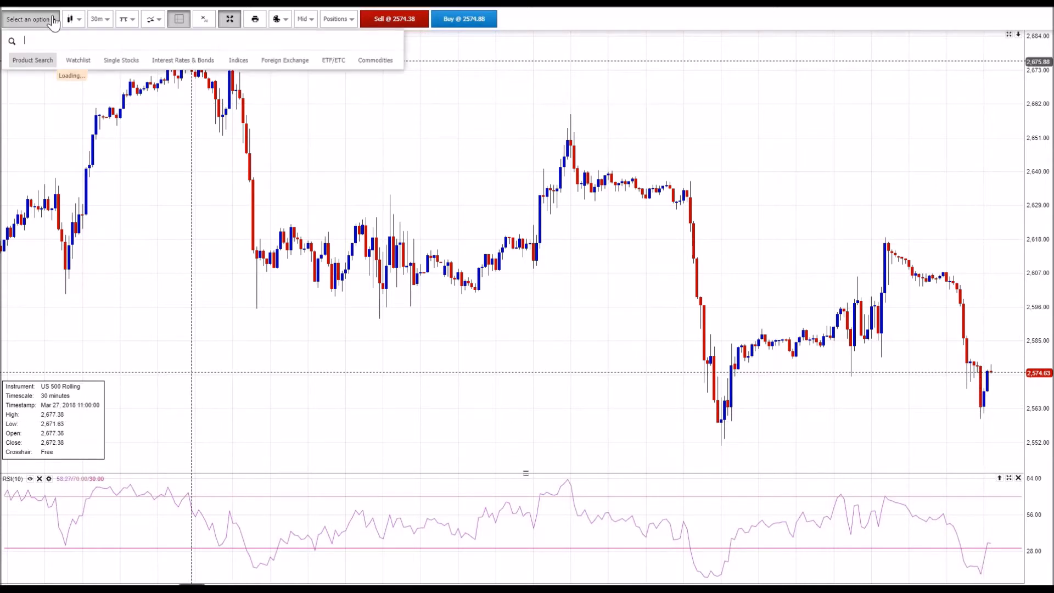
click(78, 60)
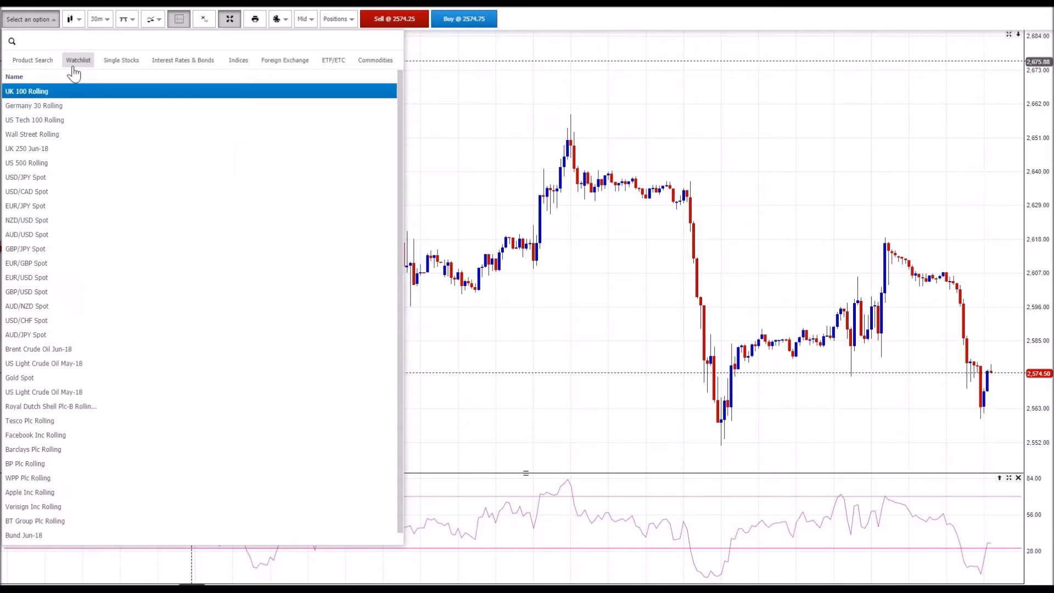
click(61, 135)
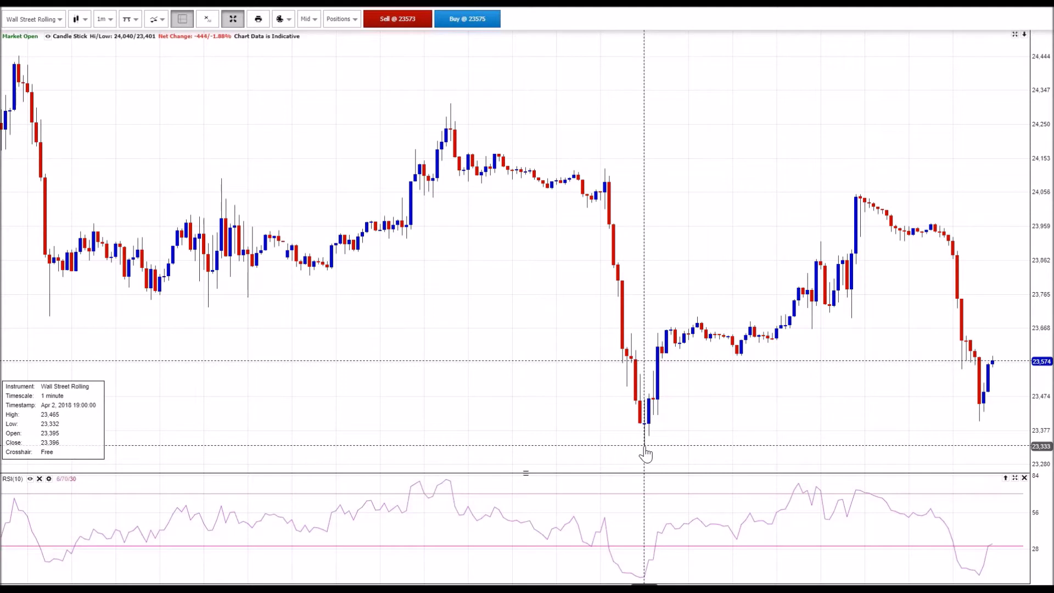
click(104, 19)
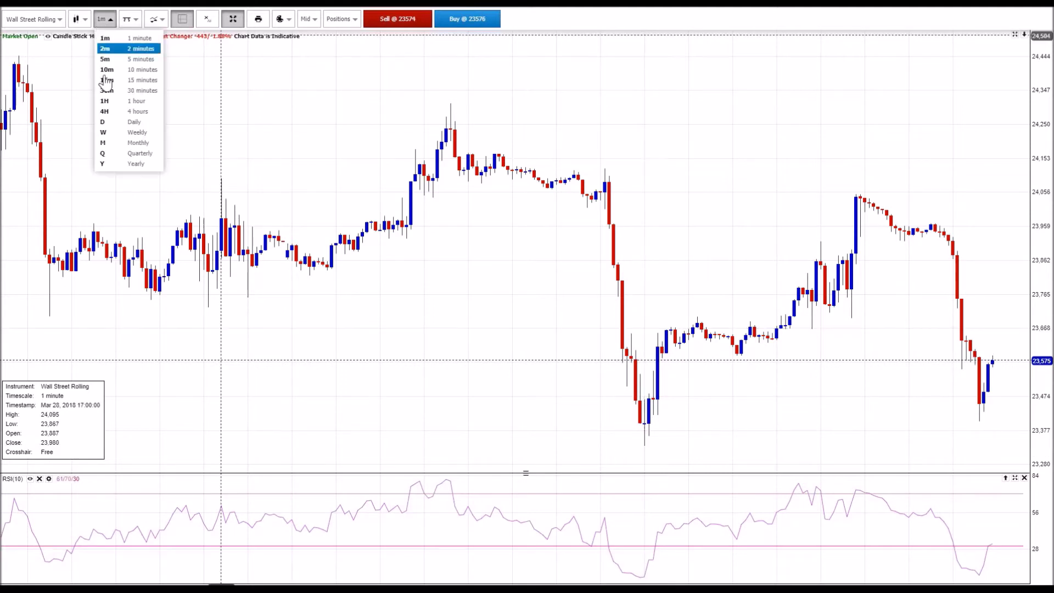
click(104, 122)
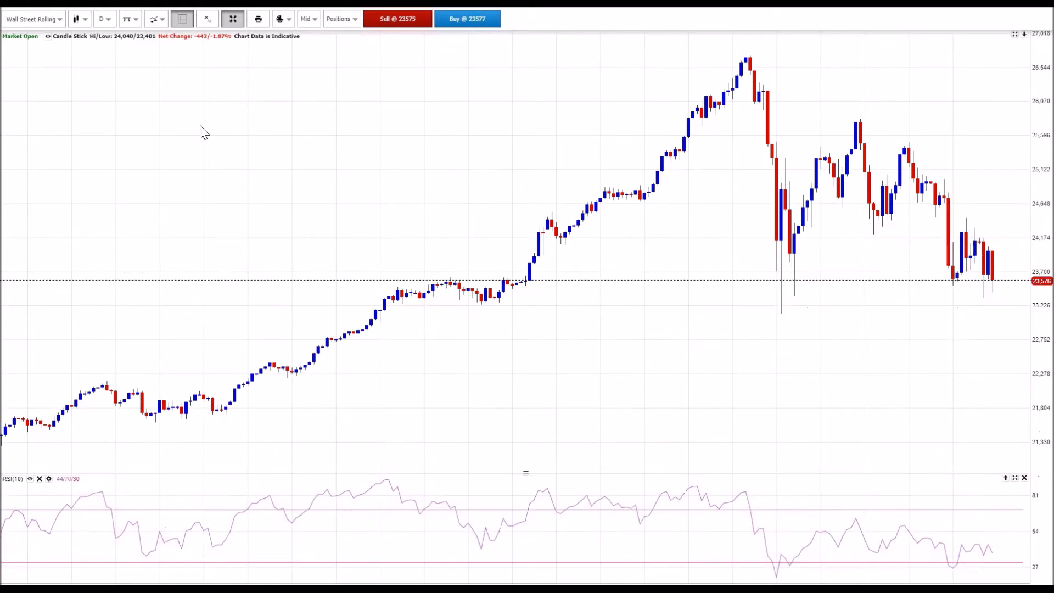
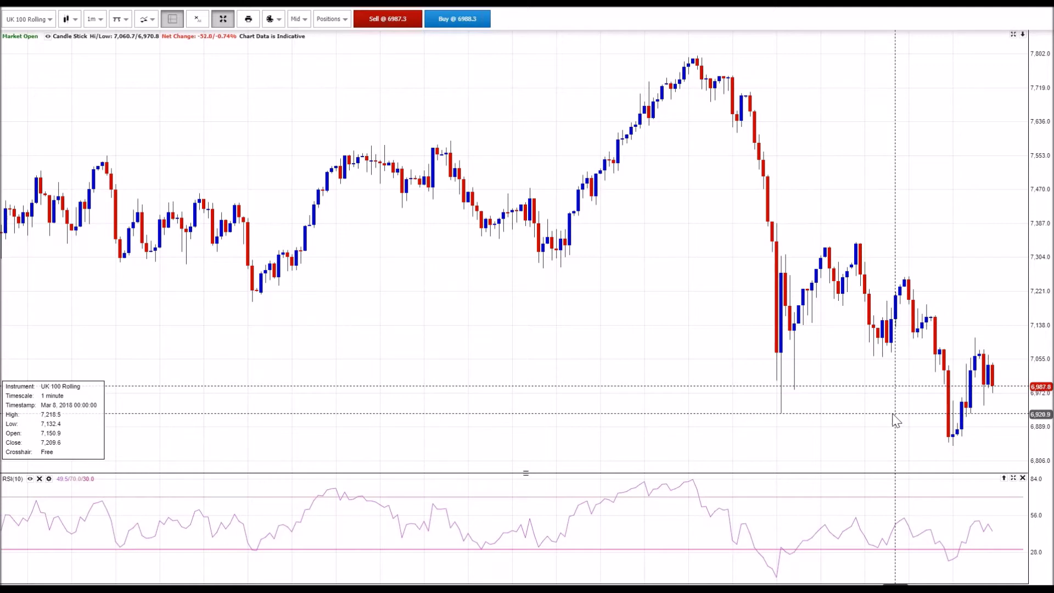
- Load Germany 30 Rolling from the watchlist and examine its earlier price swings together with the RSI
click(27, 19)
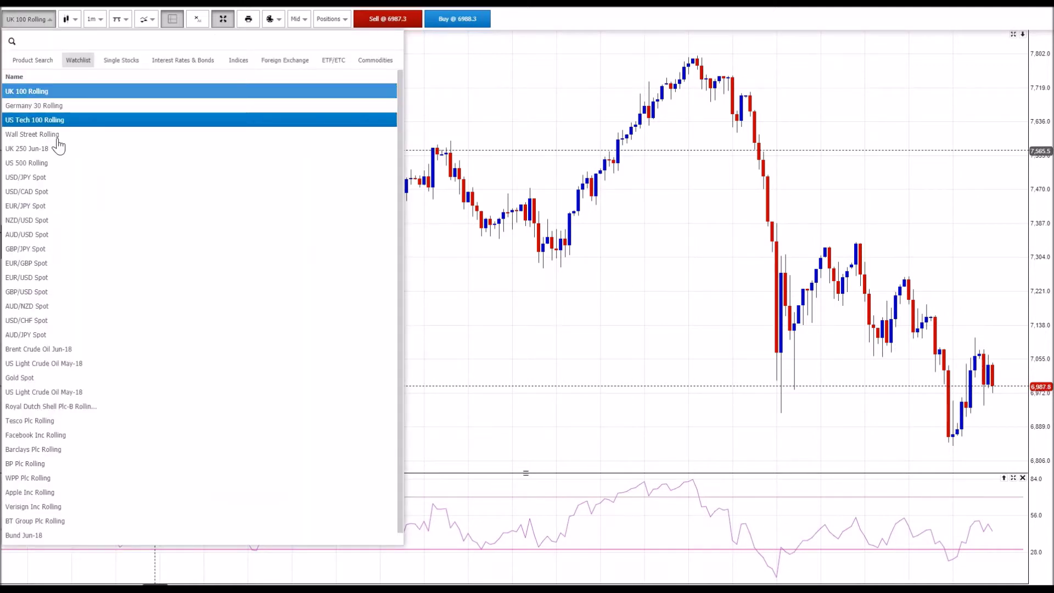
click(114, 107)
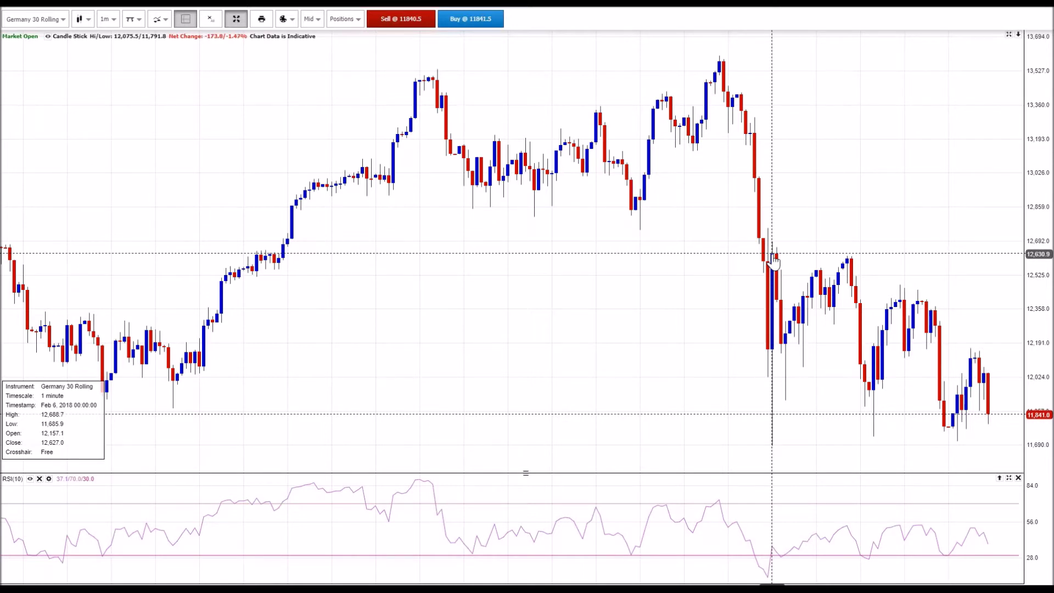
scroll(522, 200, left, 5)
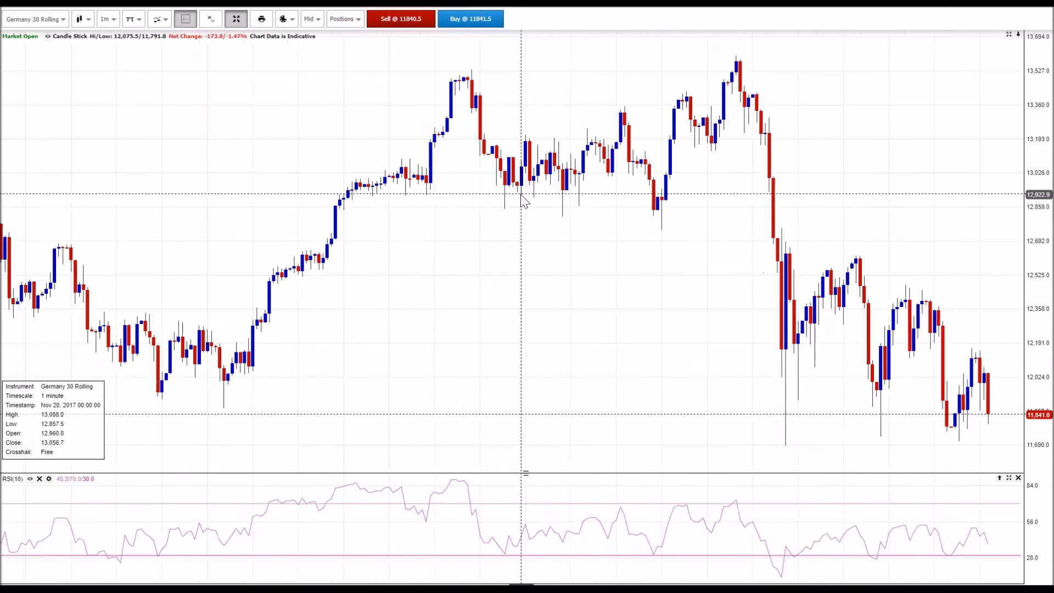
scroll(595, 208, right, 1)
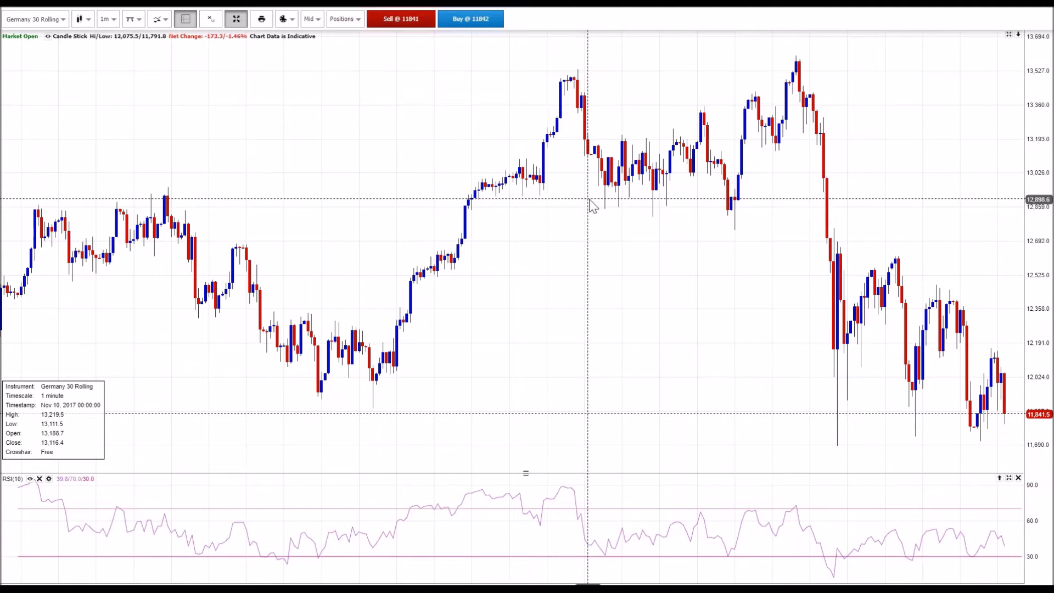
- Load GBP/USD Spot from the watchlist into the chart and set its timeframe to Weekly
click(56, 26)
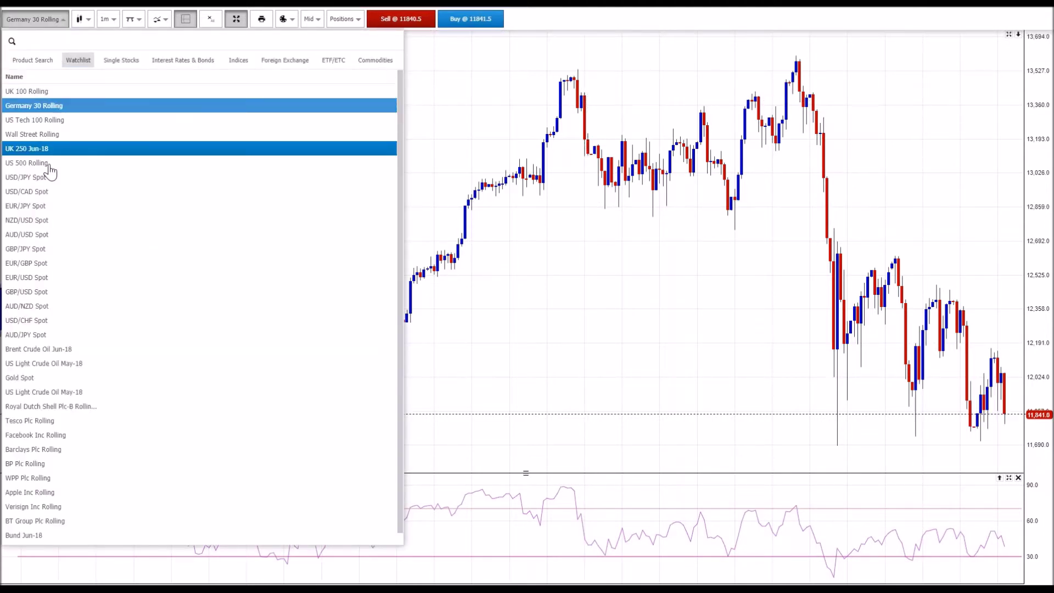
click(52, 292)
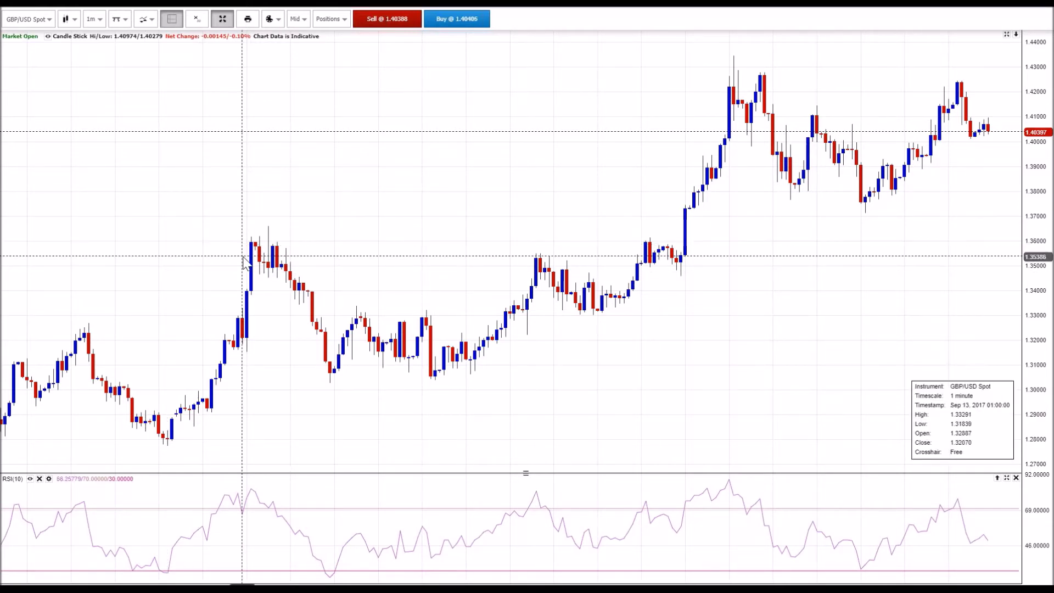
scroll(245, 261, down, 5)
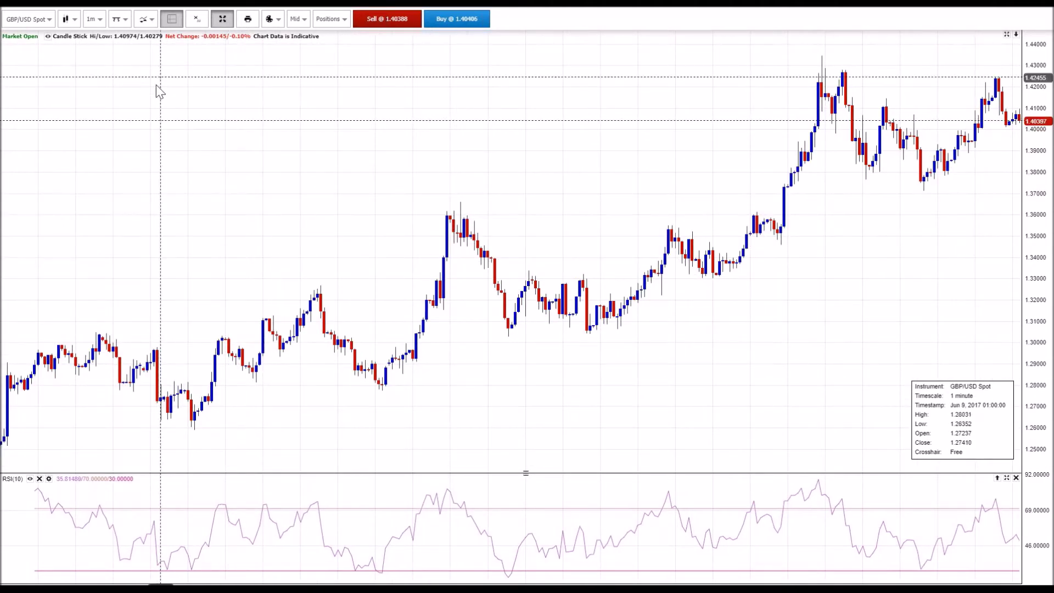
click(93, 18)
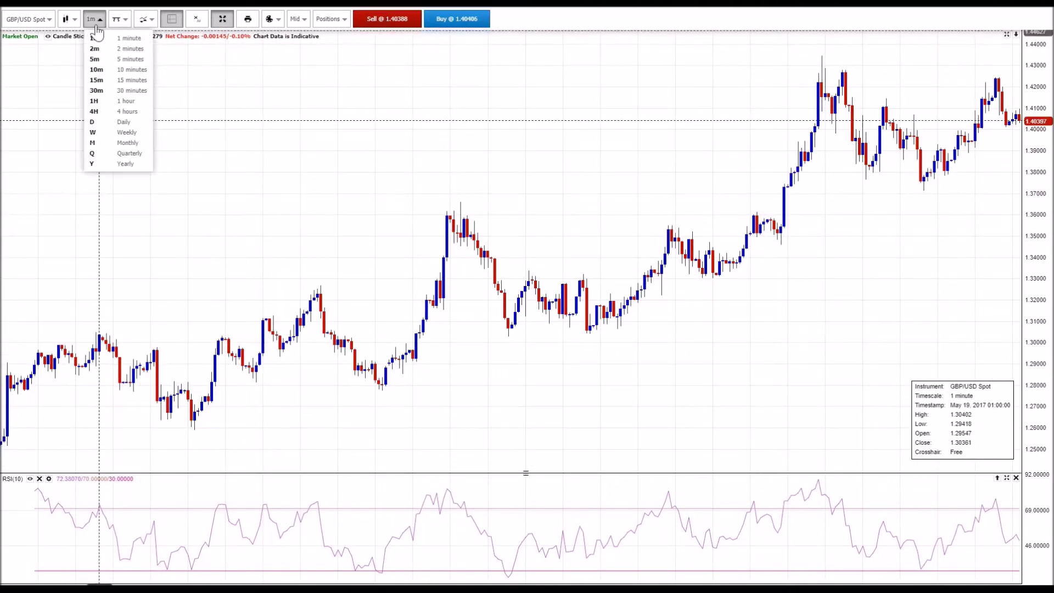
click(110, 133)
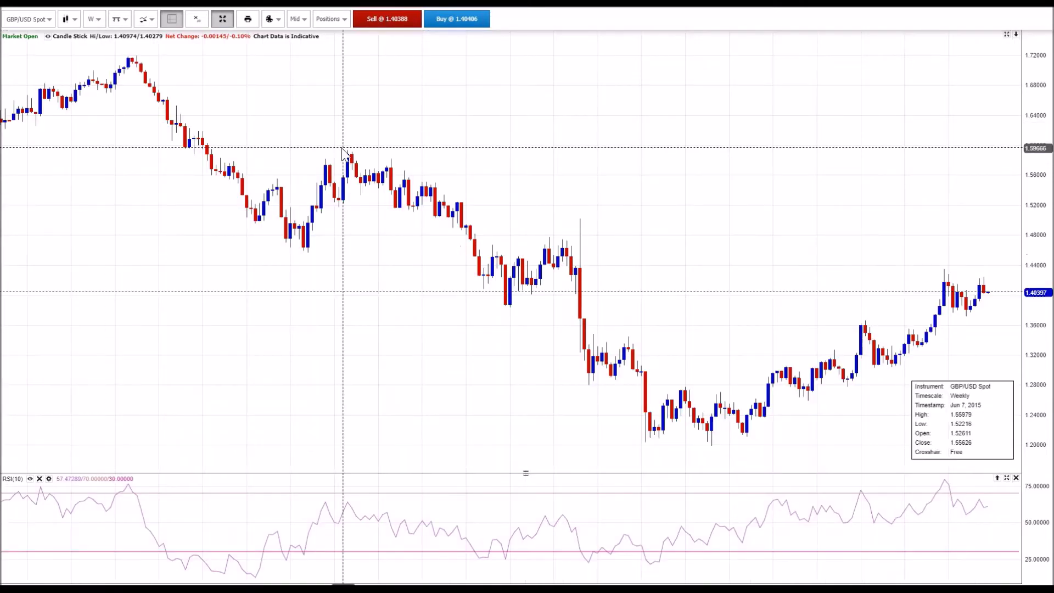
- Draw a rising High/Low trend line under the weekly GBP/USD lows, starting at the swing low near 1.21
click(118, 19)
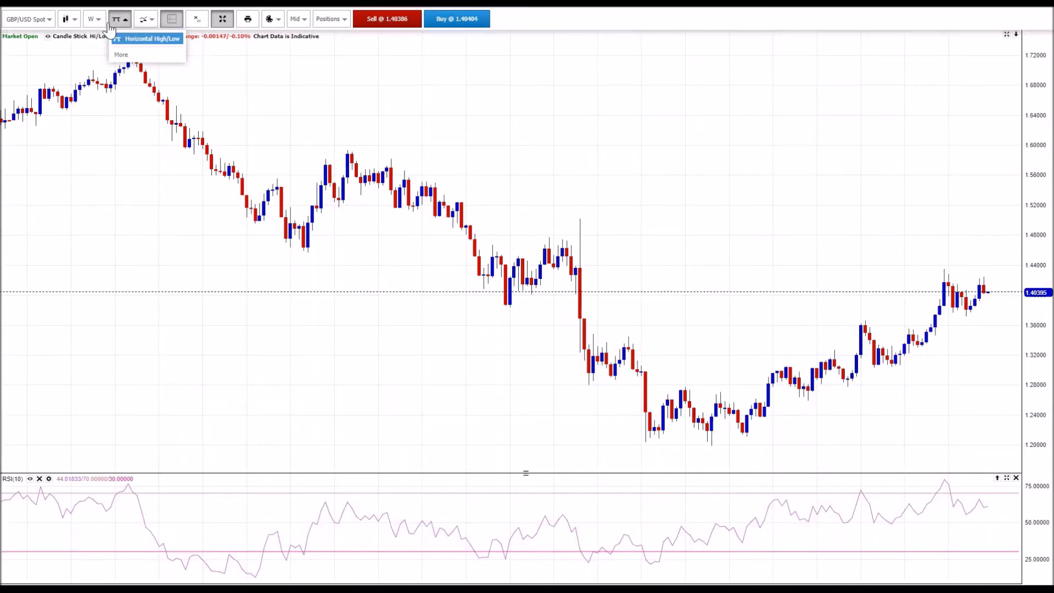
click(147, 22)
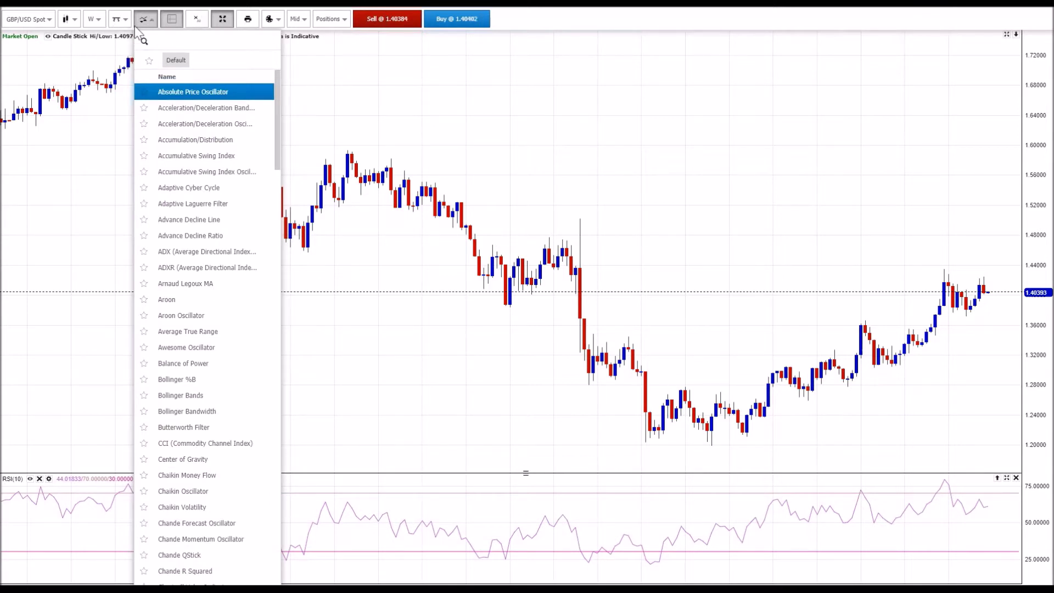
click(118, 19)
click(126, 55)
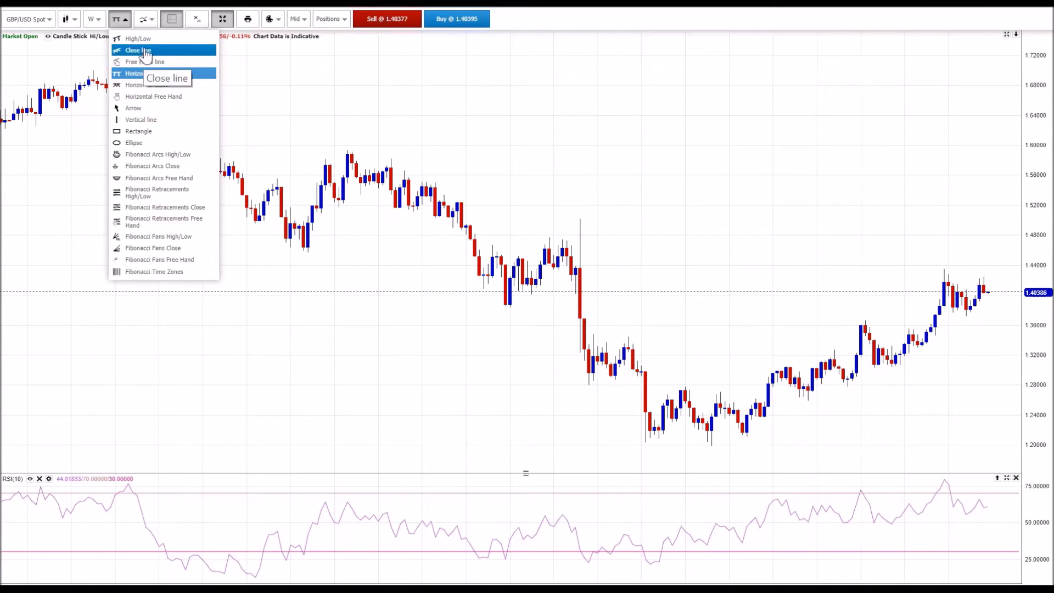
click(137, 39)
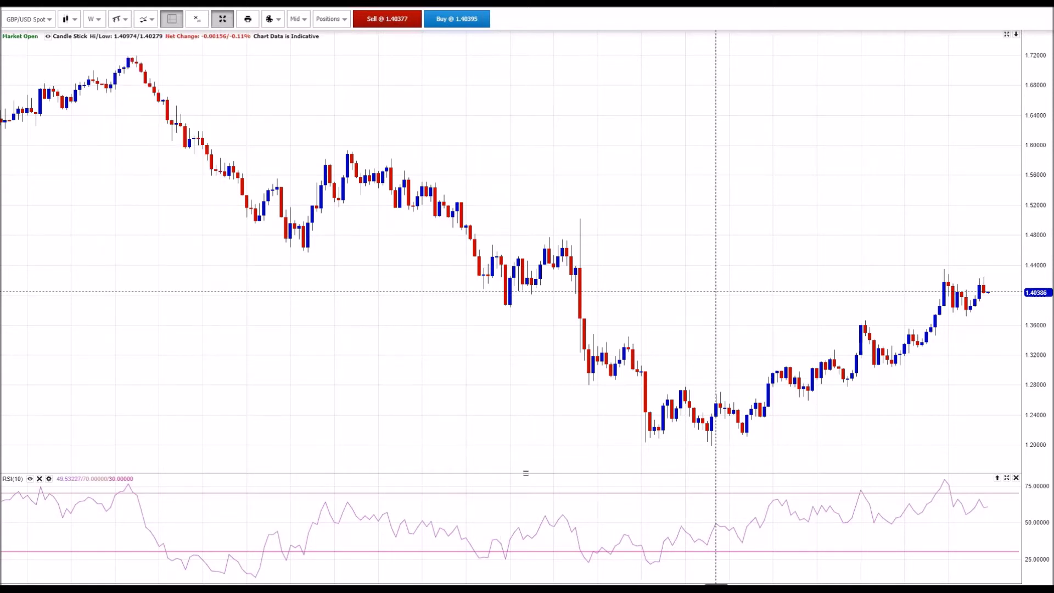
click(747, 439)
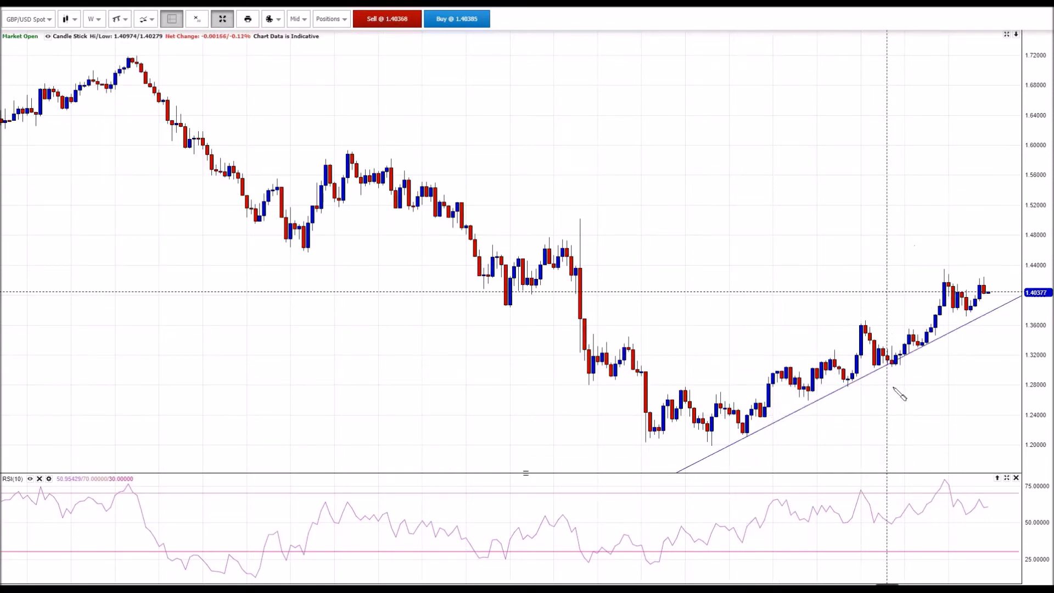
click(879, 375)
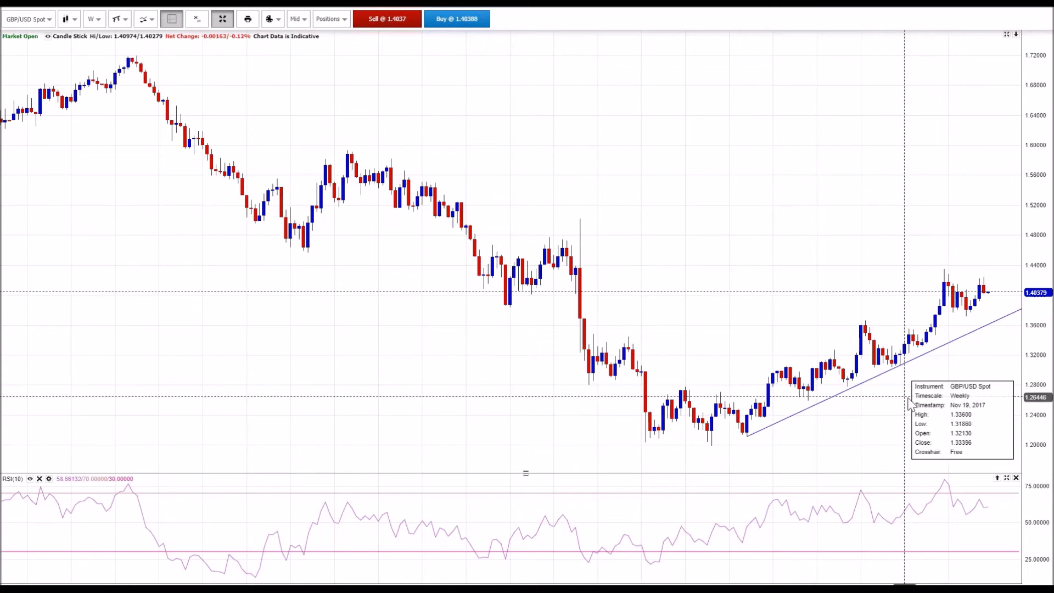
- Draw a Horizontal High/Low line at 1.37120 through the most recent swing low on the weekly GBP/USD chart
scroll(464, 264, up, 3)
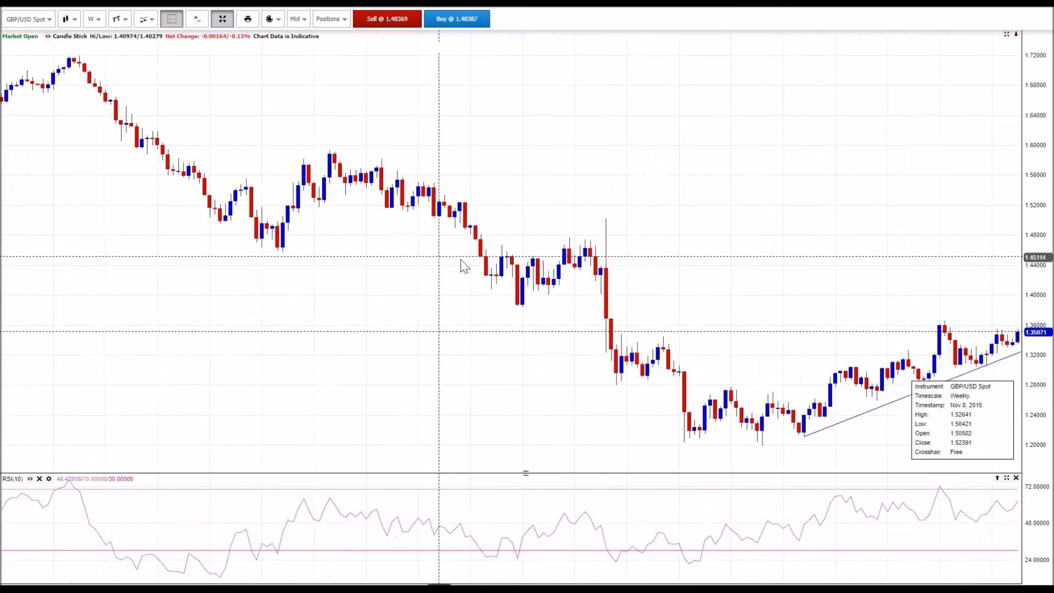
drag(684, 250, 457, 8)
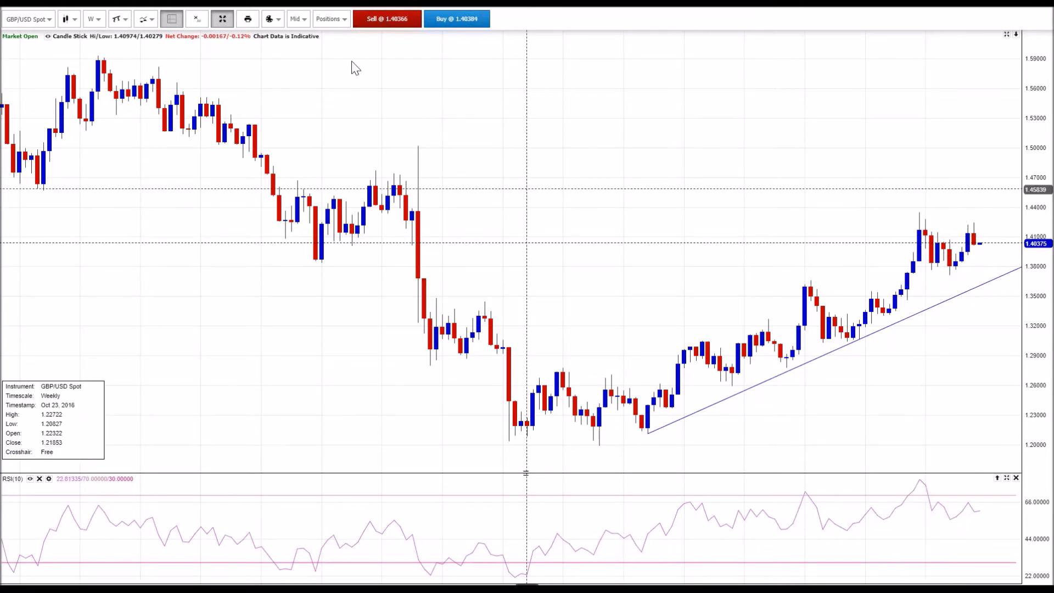
click(120, 19)
click(133, 51)
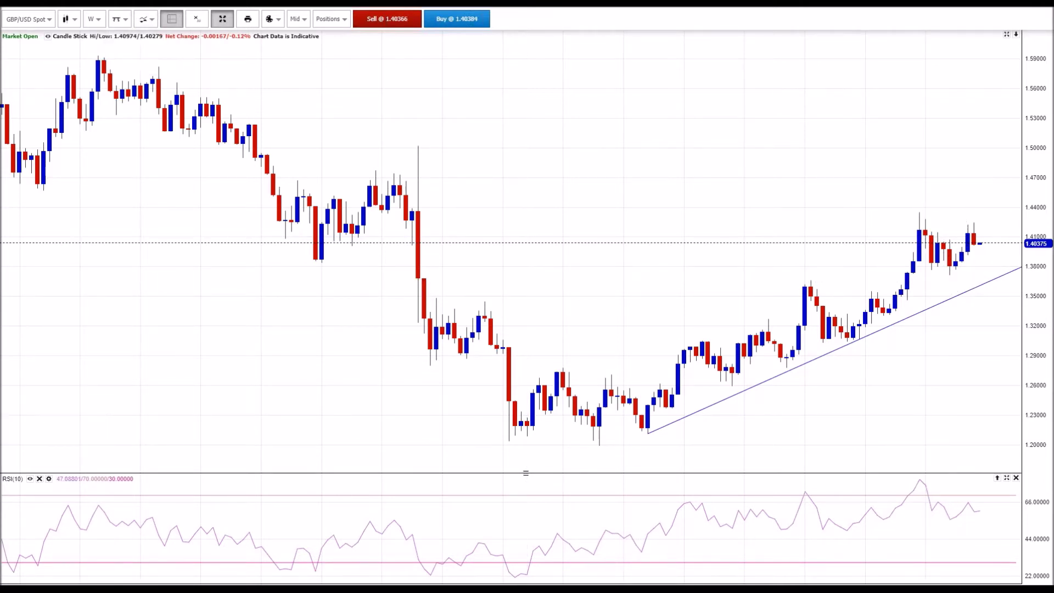
click(950, 275)
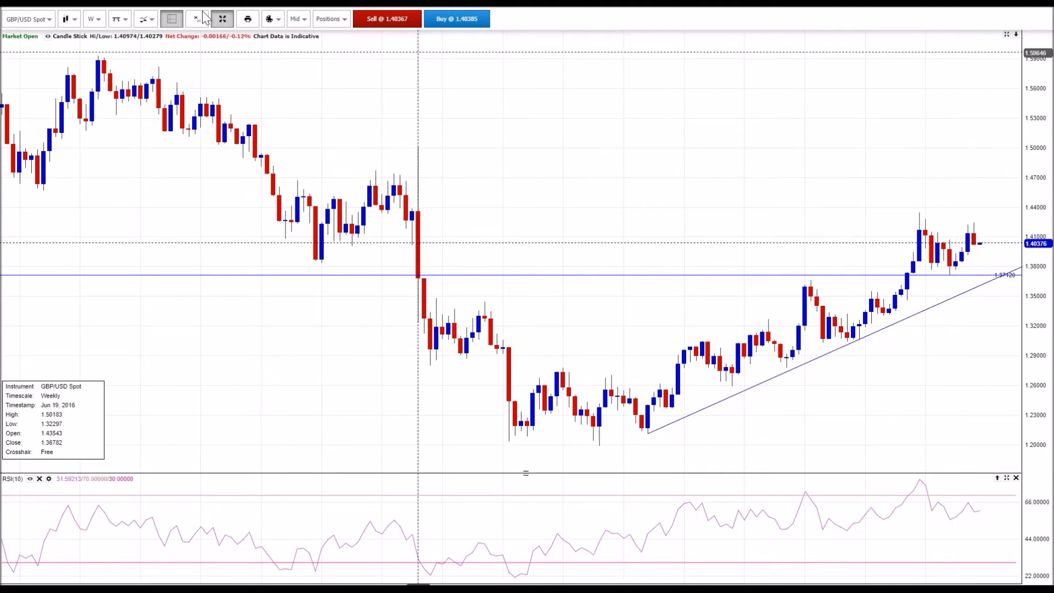
- View GBP/USD on the Daily timeframe, set the chart to 1 hour and examine the recent hourly price action
click(94, 19)
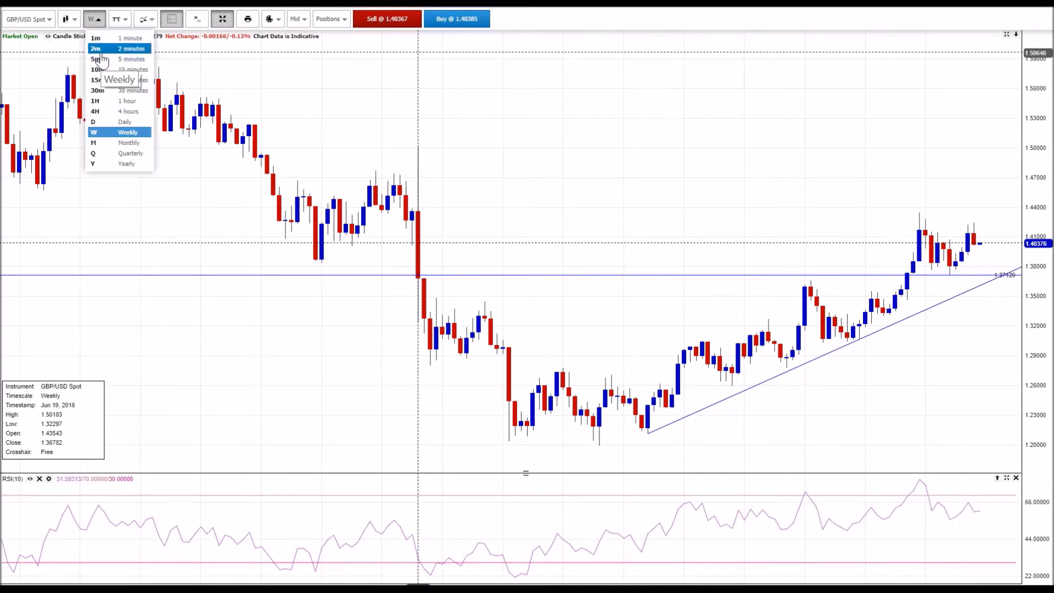
click(112, 122)
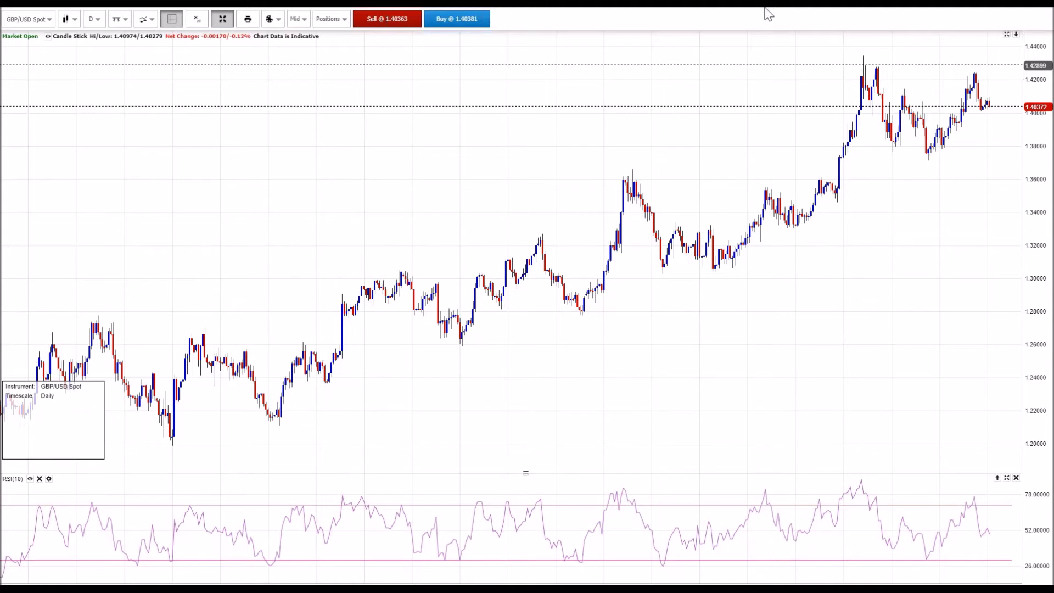
click(97, 19)
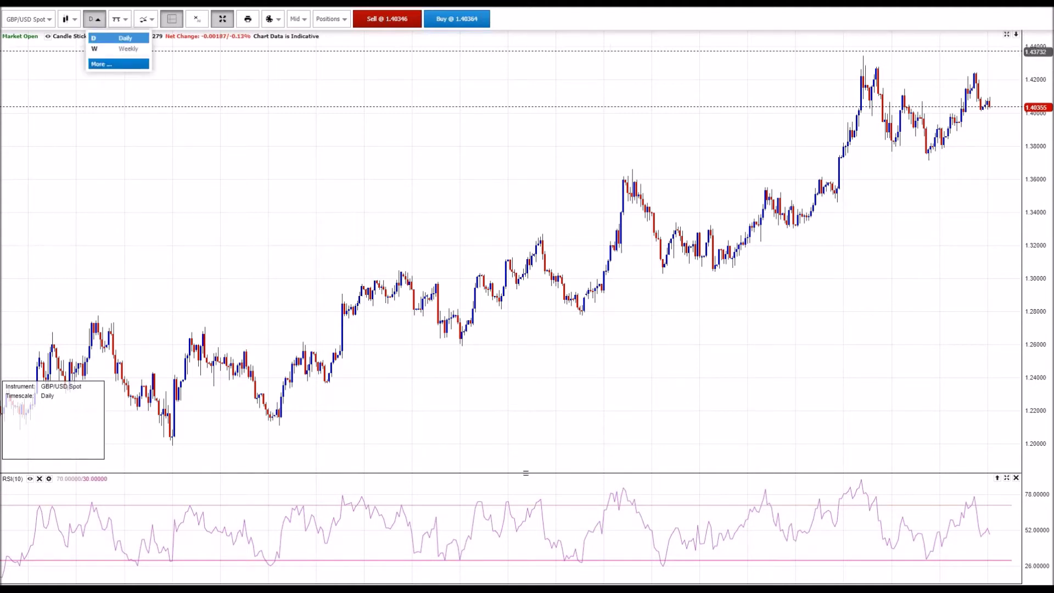
click(101, 63)
click(100, 103)
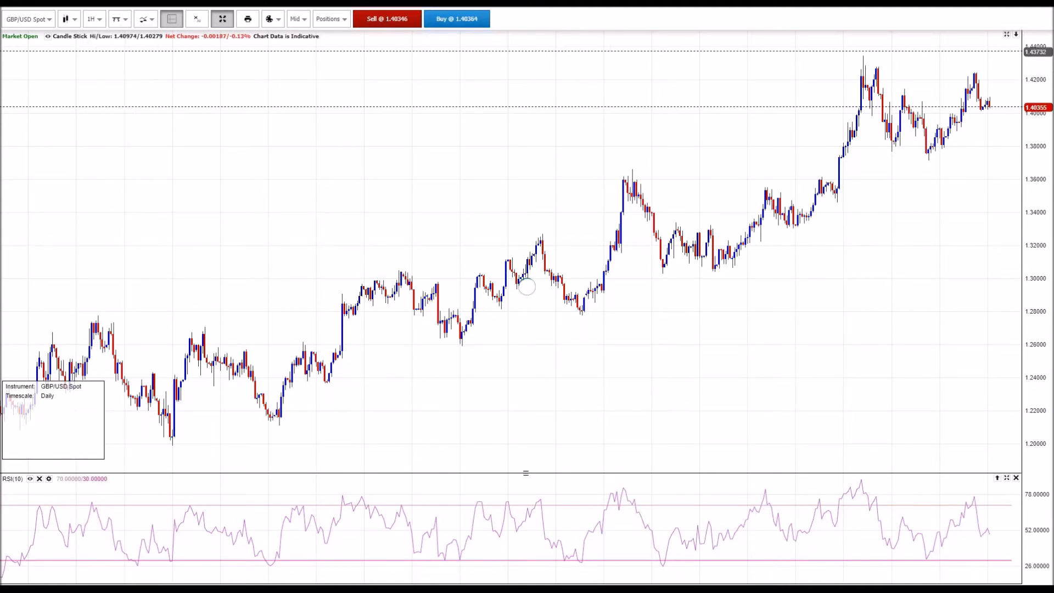
scroll(291, 204, down, 2)
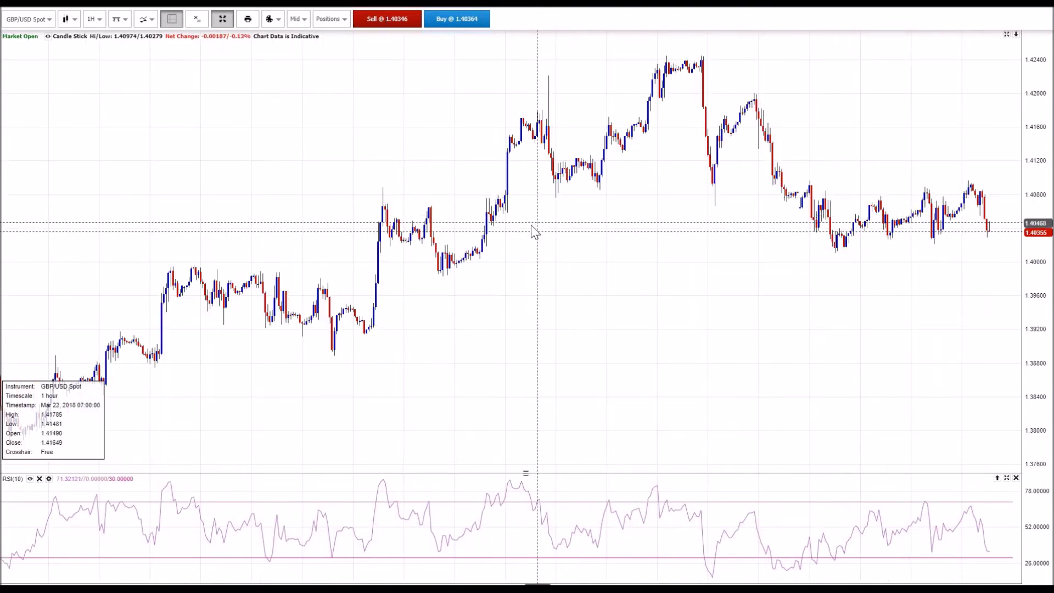
scroll(660, 274, up, 2)
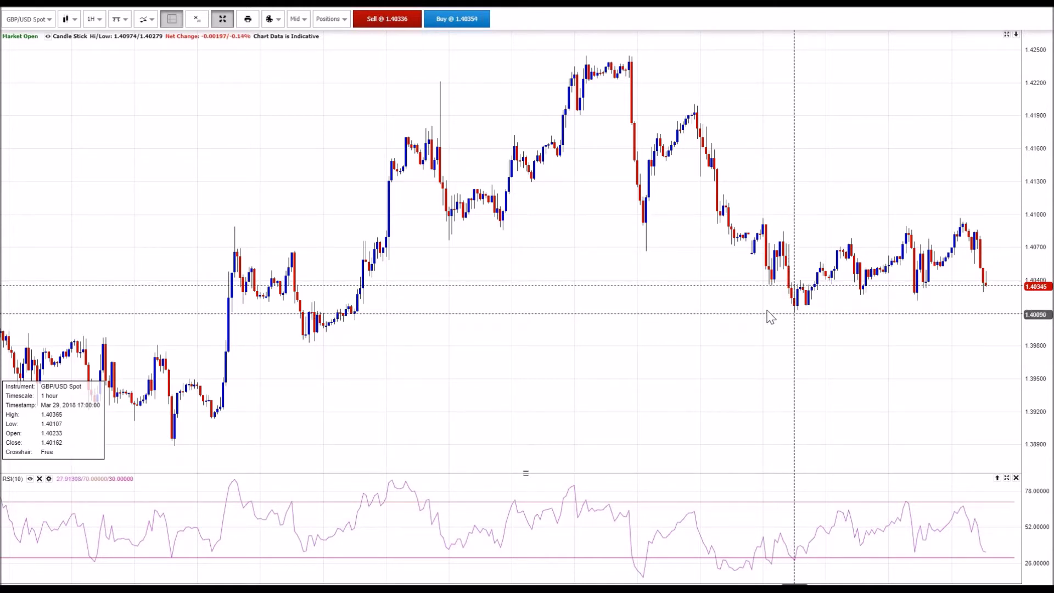
- Draw a Horizontal High/Low line at 1.40110 through the late-March low on the hourly GBP/USD chart and examine price action around it
click(121, 19)
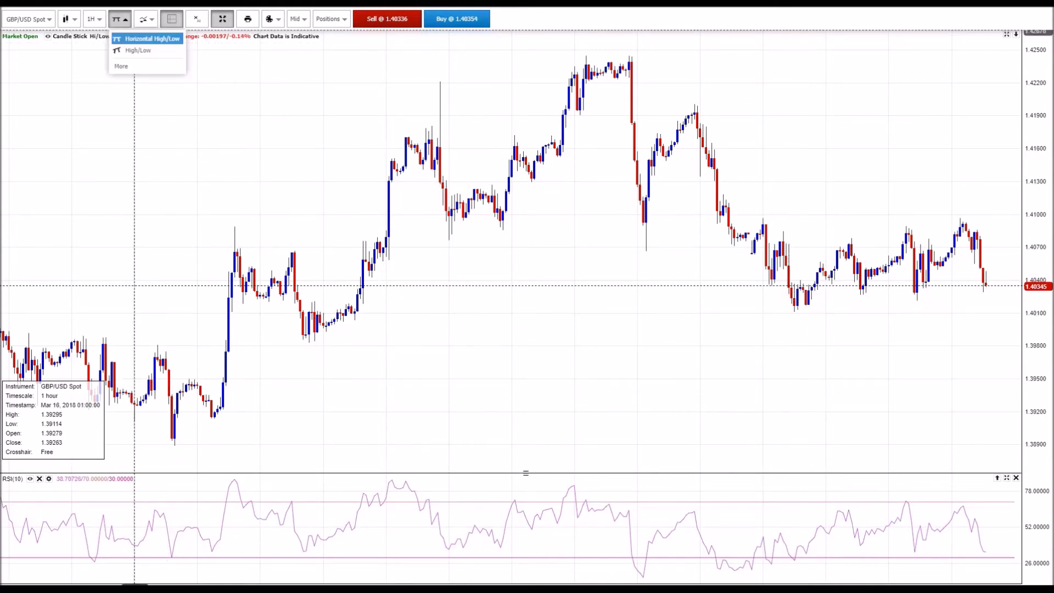
click(794, 312)
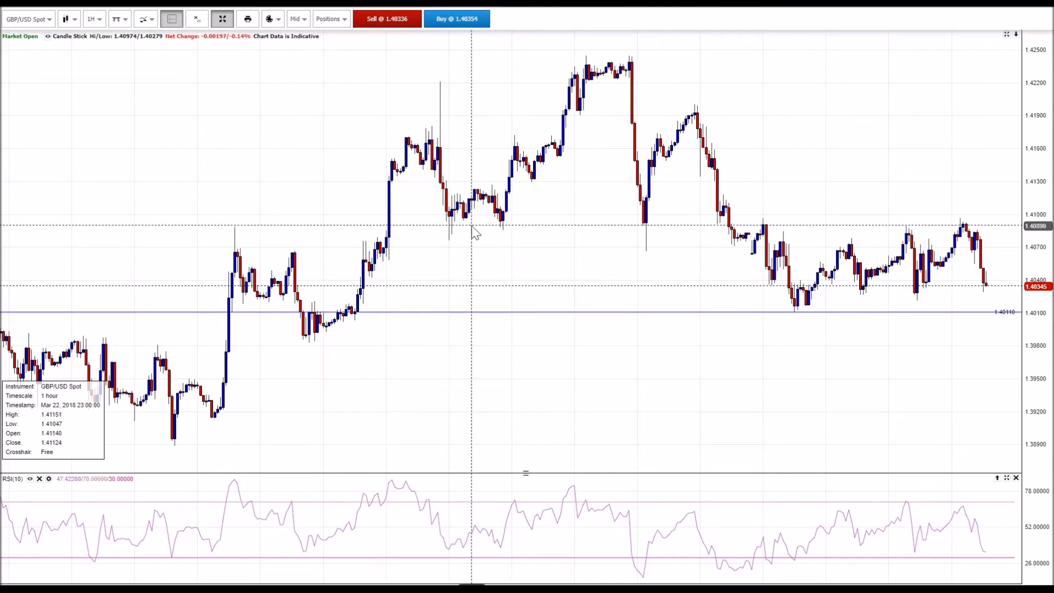
scroll(472, 225, up, 4)
drag(555, 232, 391, 233)
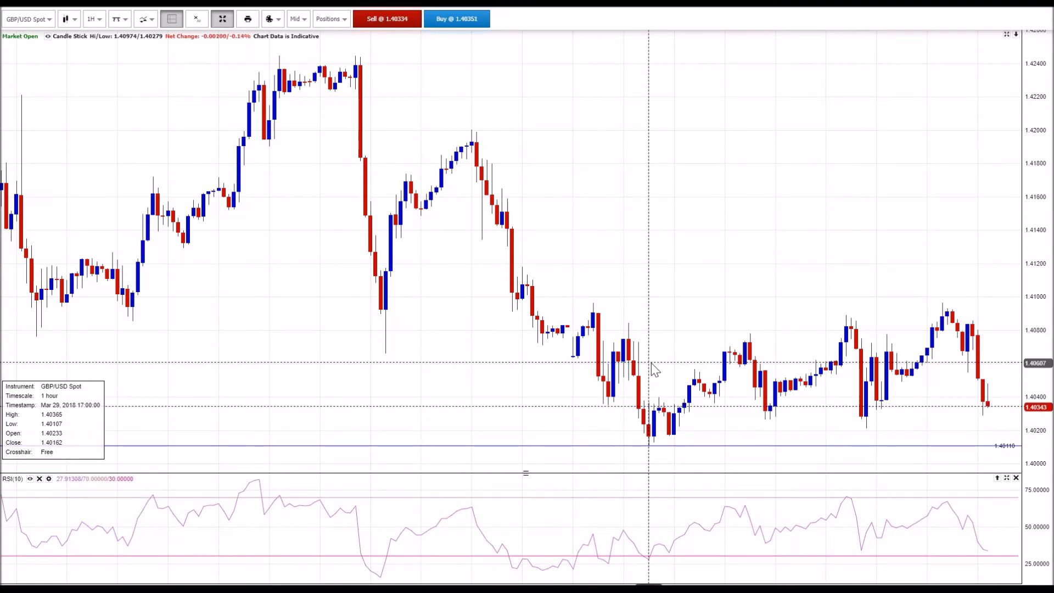
scroll(652, 364, up, 5)
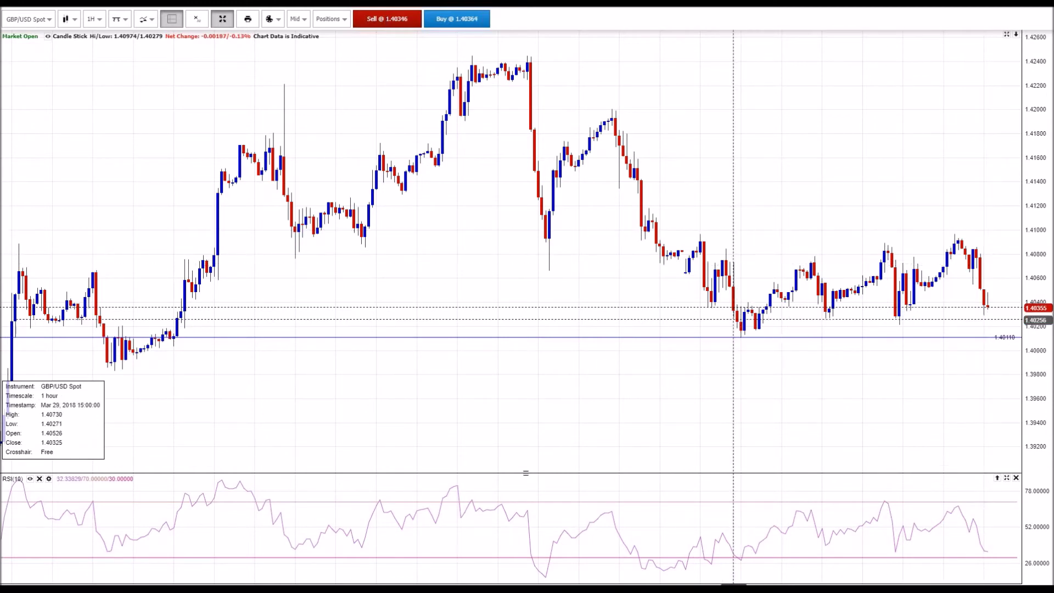
scroll(733, 318, up, 1)
scroll(733, 319, up, 3)
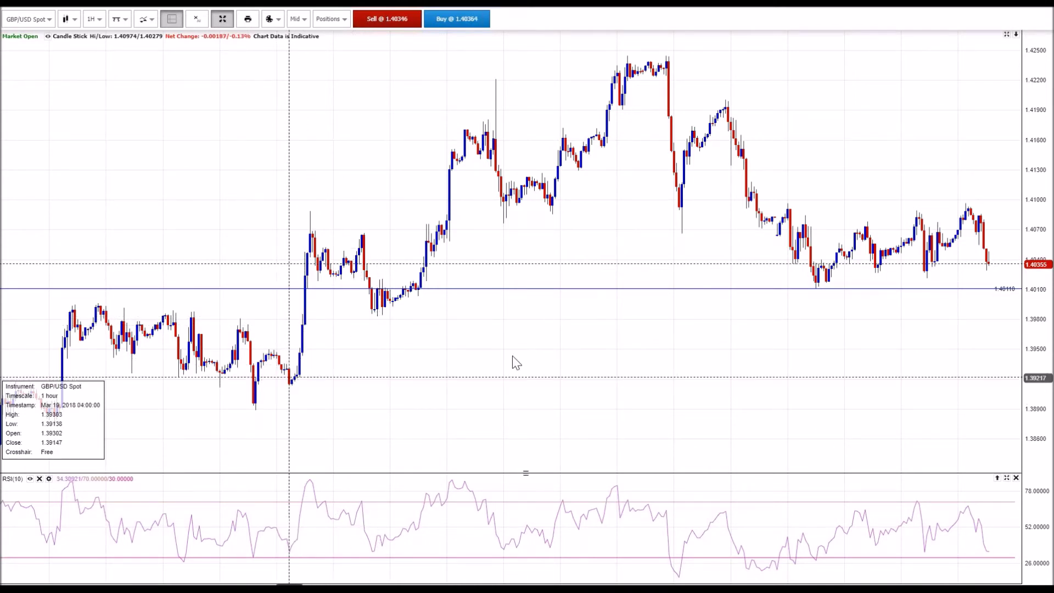
scroll(714, 369, up, 5)
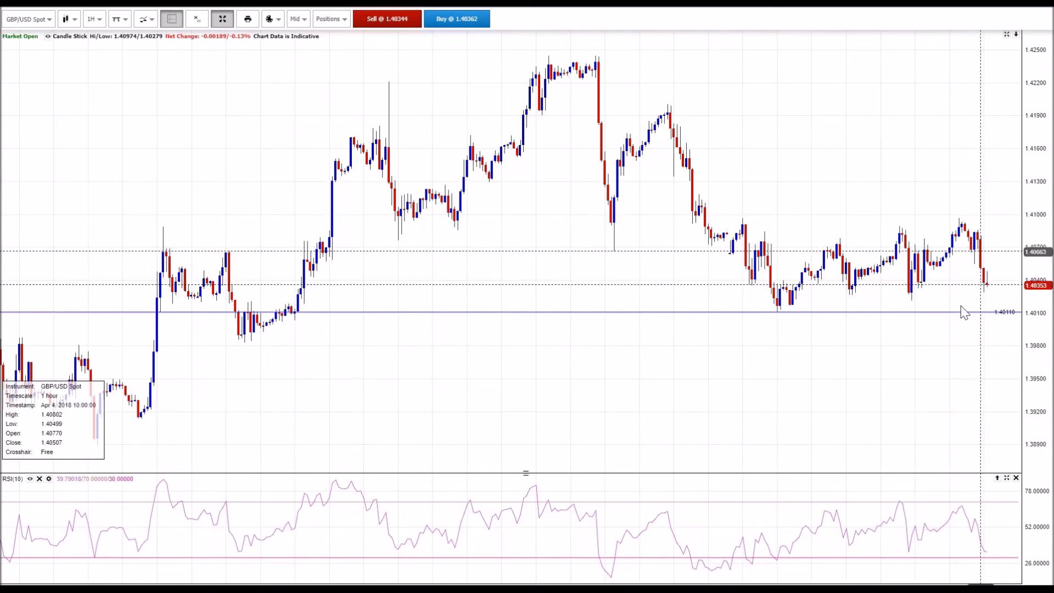
scroll(549, 308, down, 3)
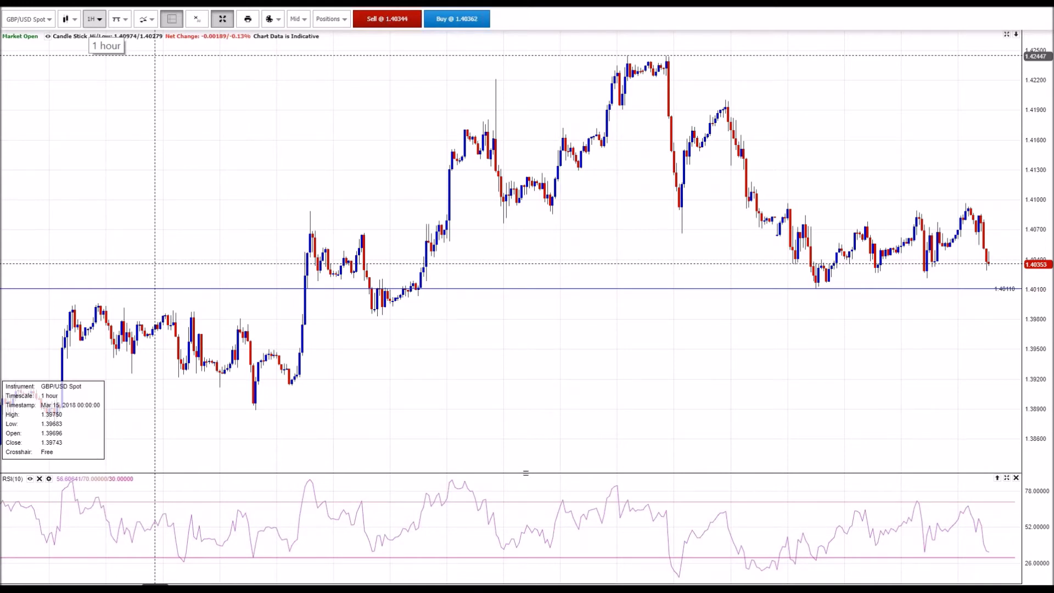
- Load EUR/USD Spot from the watchlist into the chart and set its timeframe to Daily
click(28, 19)
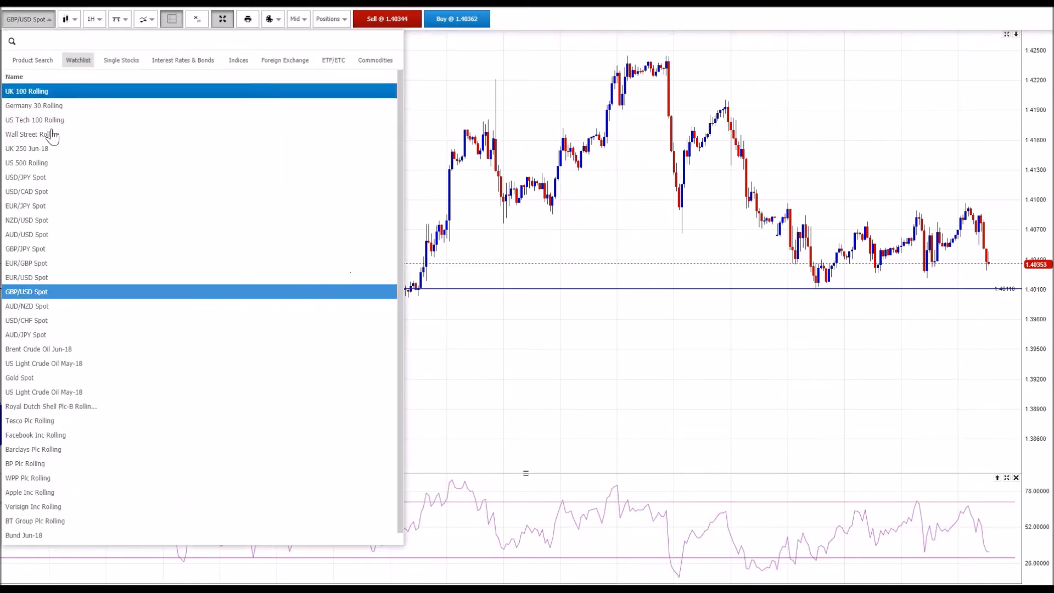
click(55, 279)
click(94, 18)
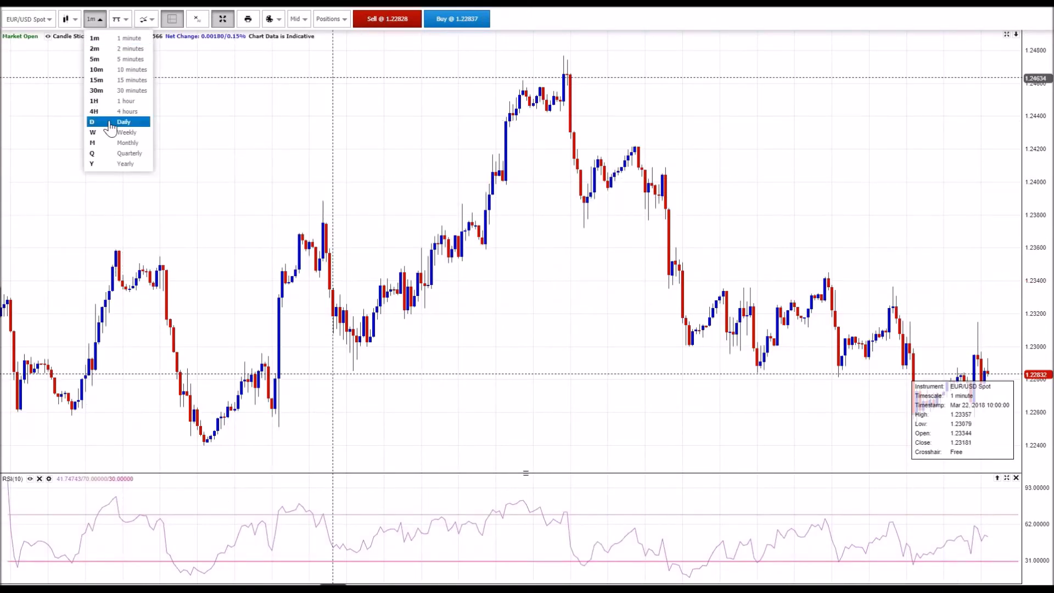
click(110, 123)
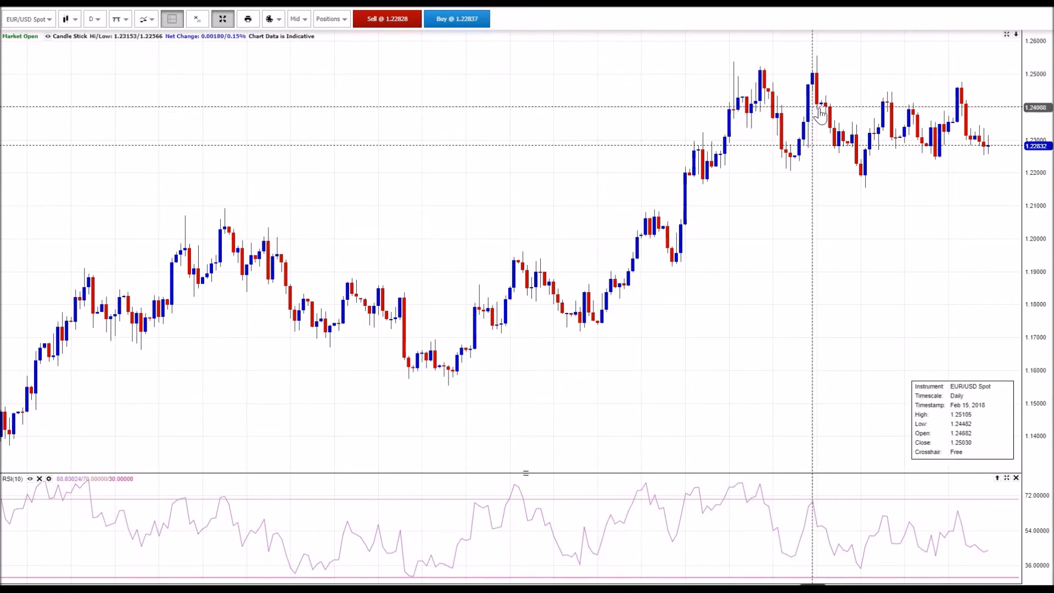
- Draw a rising High/Low trend line under the daily EUR/USD lows, from the swing low near 1.06 through the low near 1.155
scroll(687, 180, down, 5)
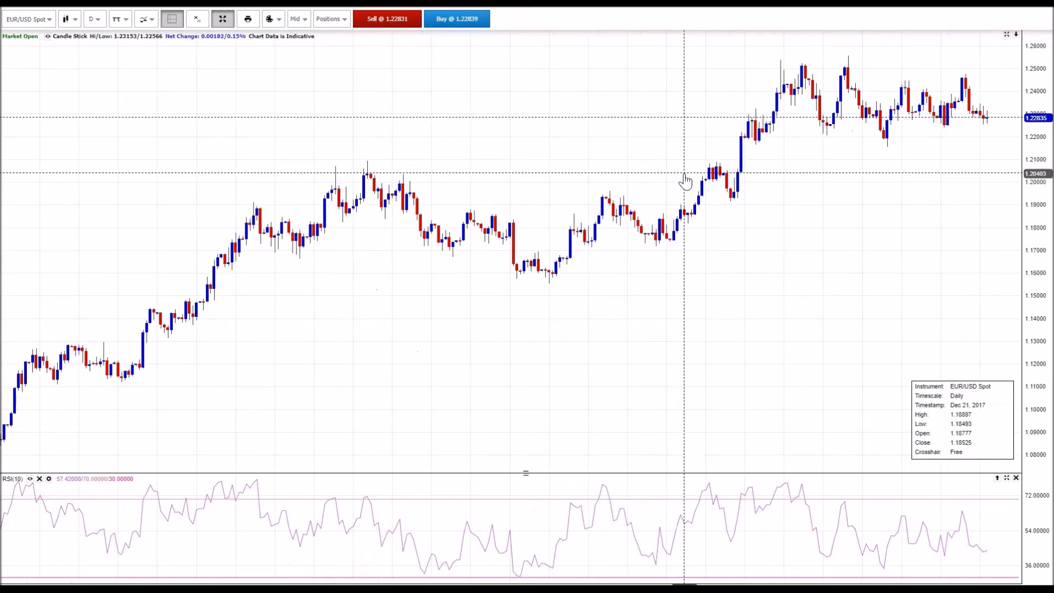
scroll(686, 180, down, 3)
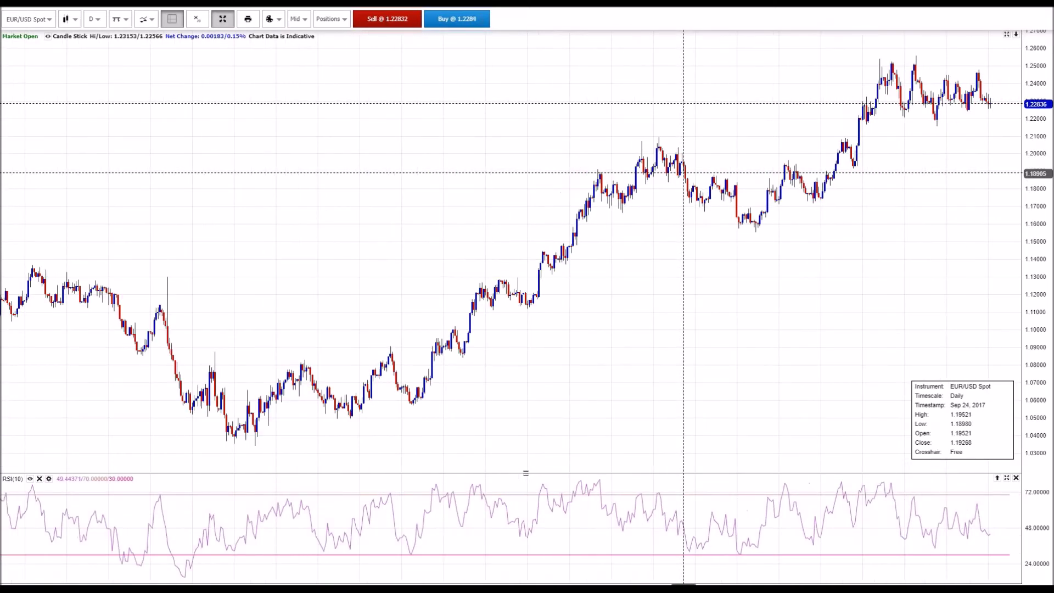
click(120, 19)
click(137, 50)
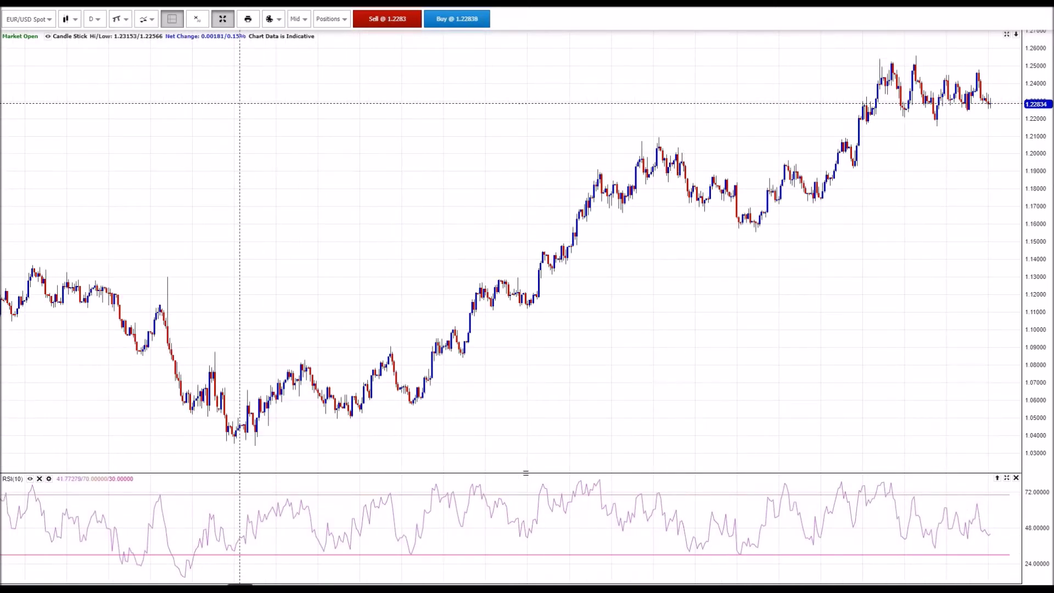
drag(413, 403, 758, 249)
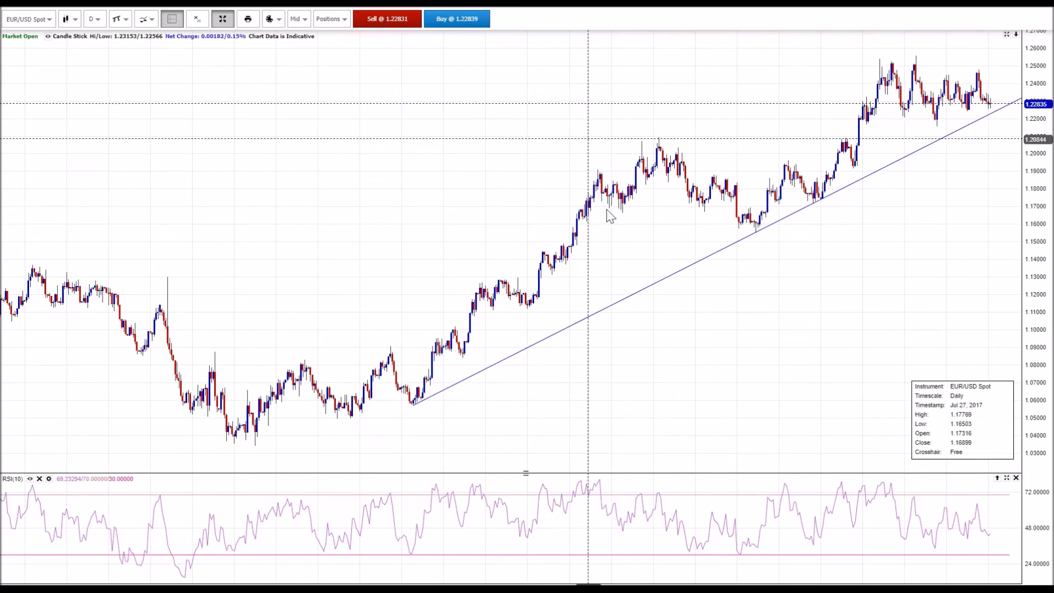
- Draw a Horizontal High/Low line at 1.21550 through the Mar 1, 2018 low on daily EUR/USD and compare price with both support lines
scroll(609, 216, up, 5)
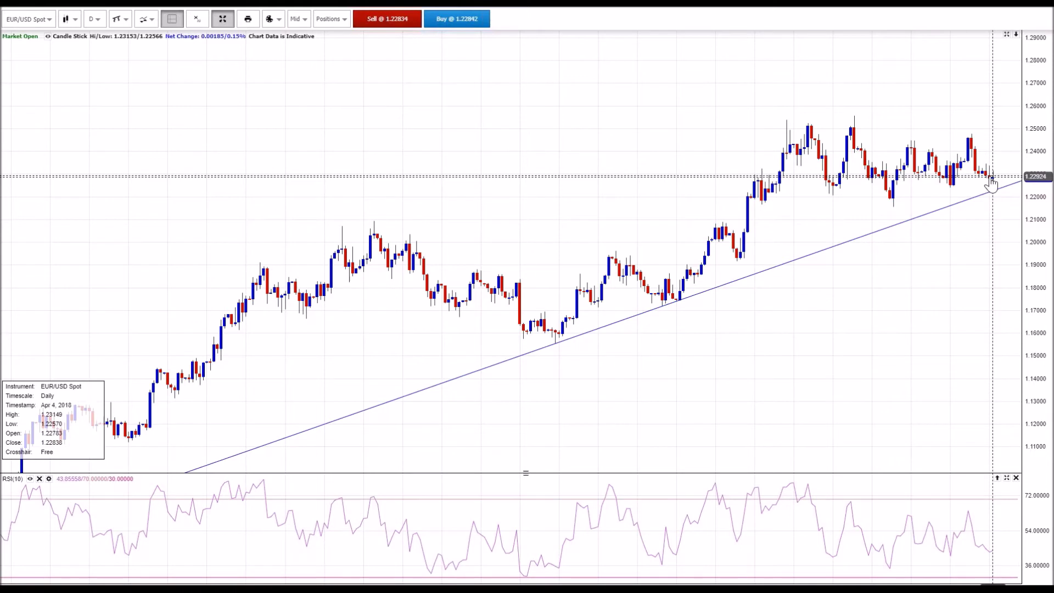
click(145, 19)
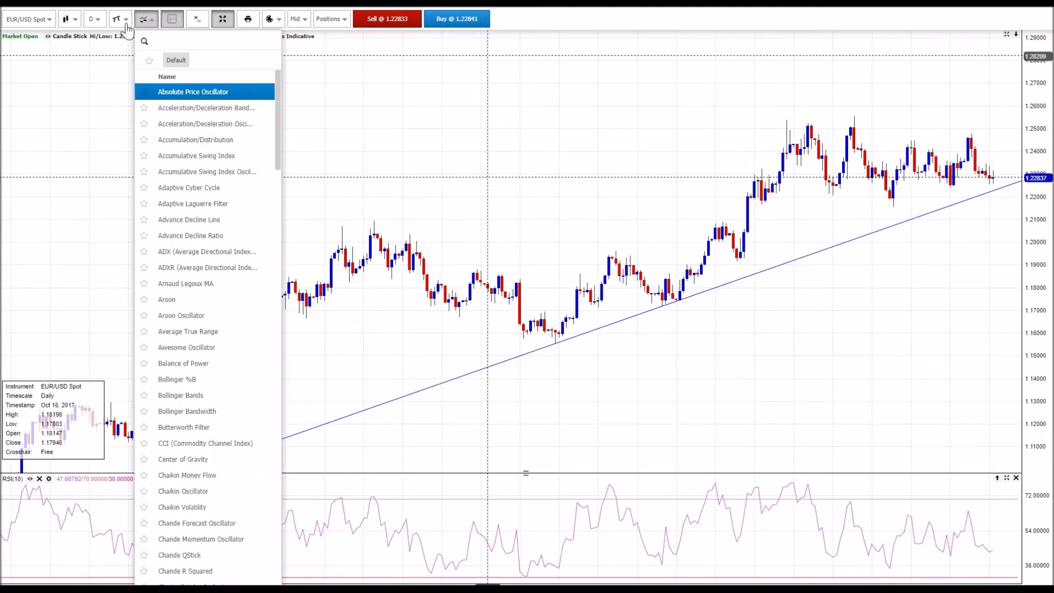
click(123, 19)
click(132, 51)
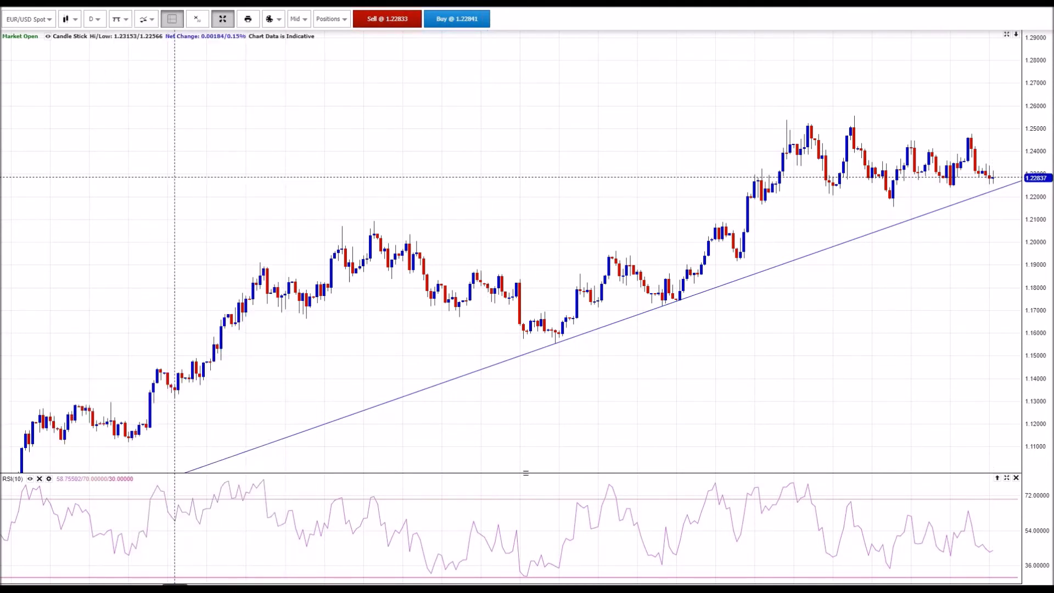
click(889, 207)
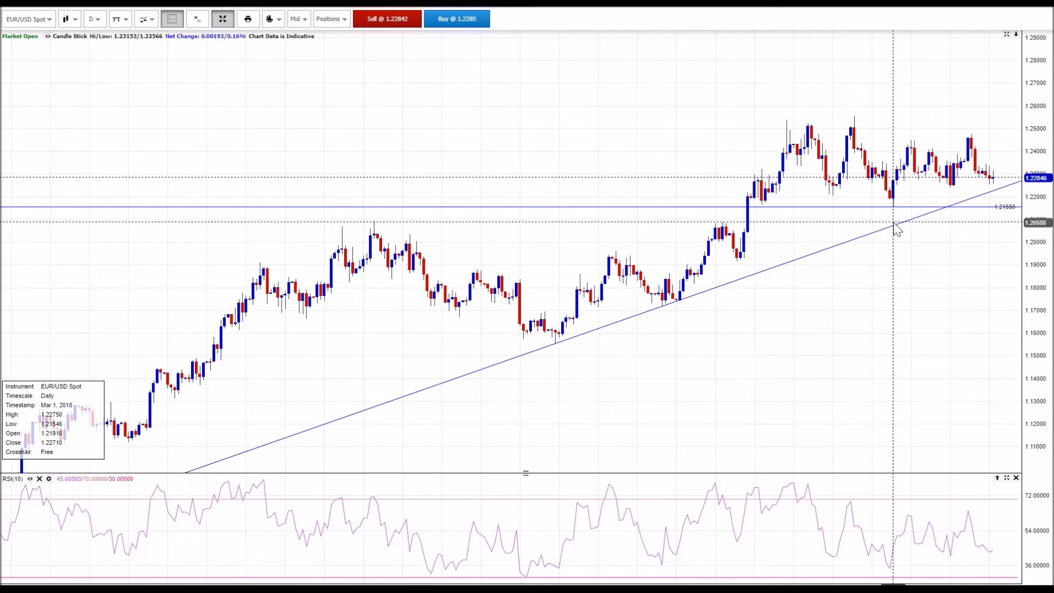
scroll(739, 247, up, 2)
scroll(738, 247, down, 4)
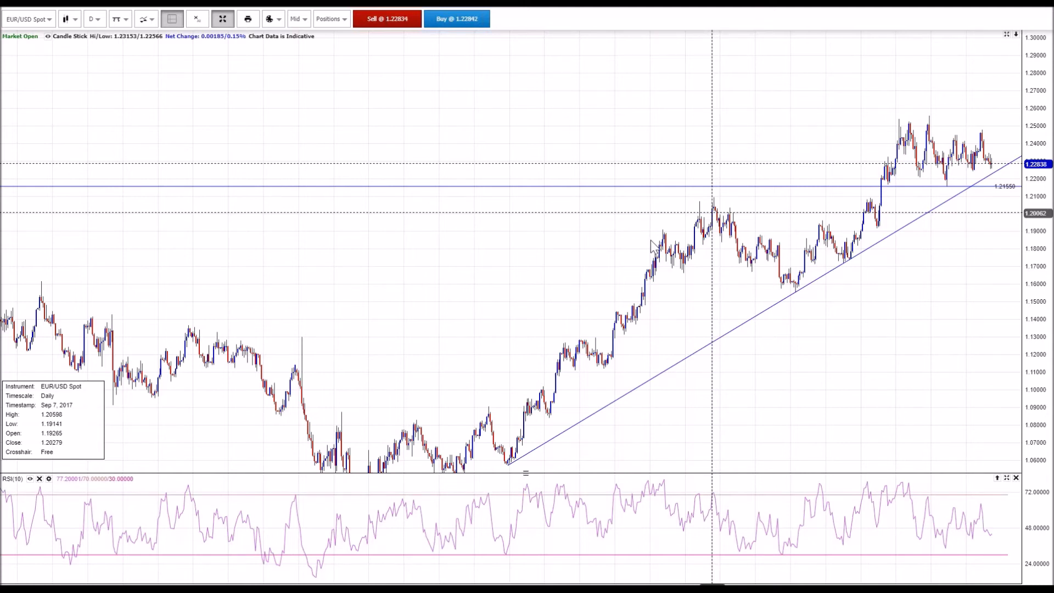
scroll(492, 303, down, 2)
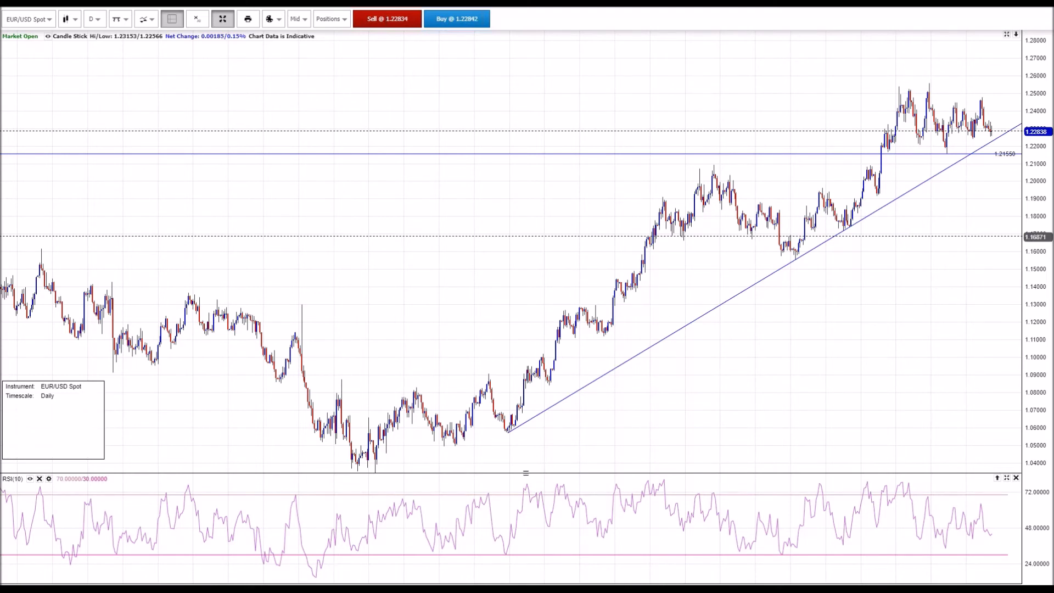
drag(999, 232, 994, 129)
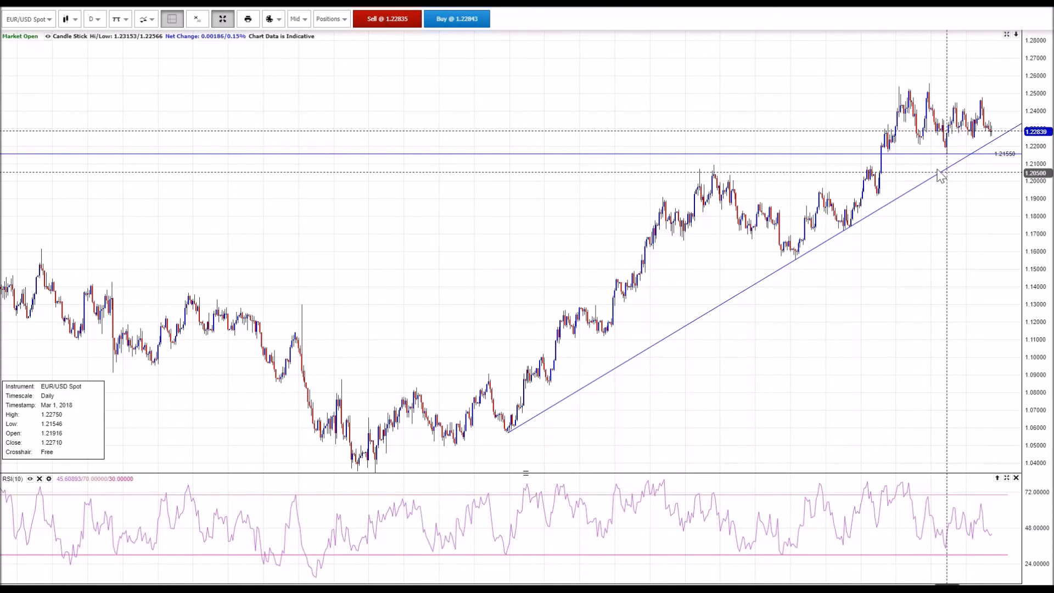
- Load EUR/GBP Spot from the watchlist and draw a Horizontal High/Low line at 0.90330 through the highest high of the sideways range
click(33, 21)
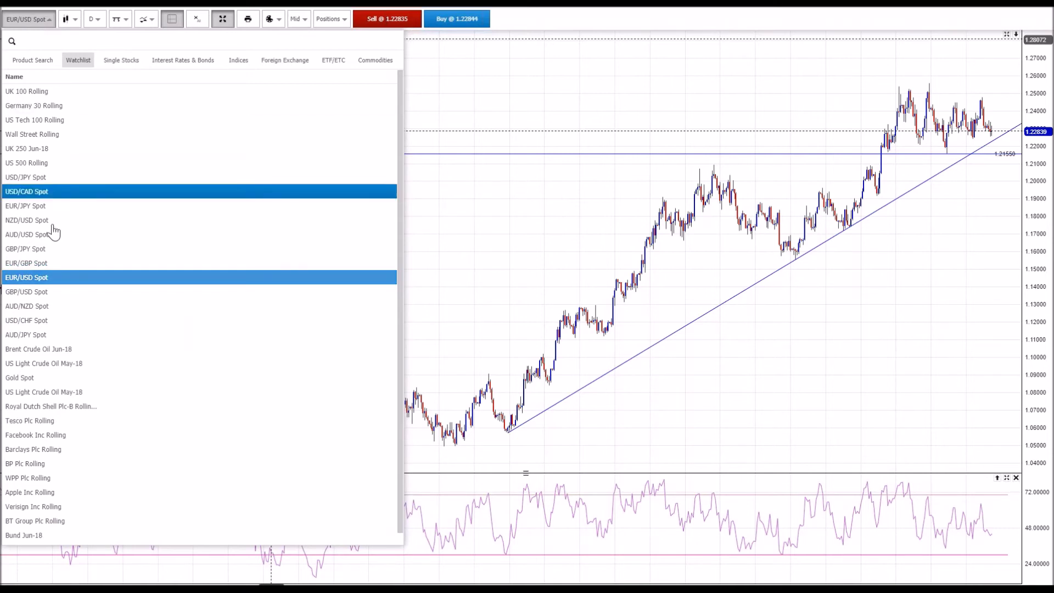
click(56, 264)
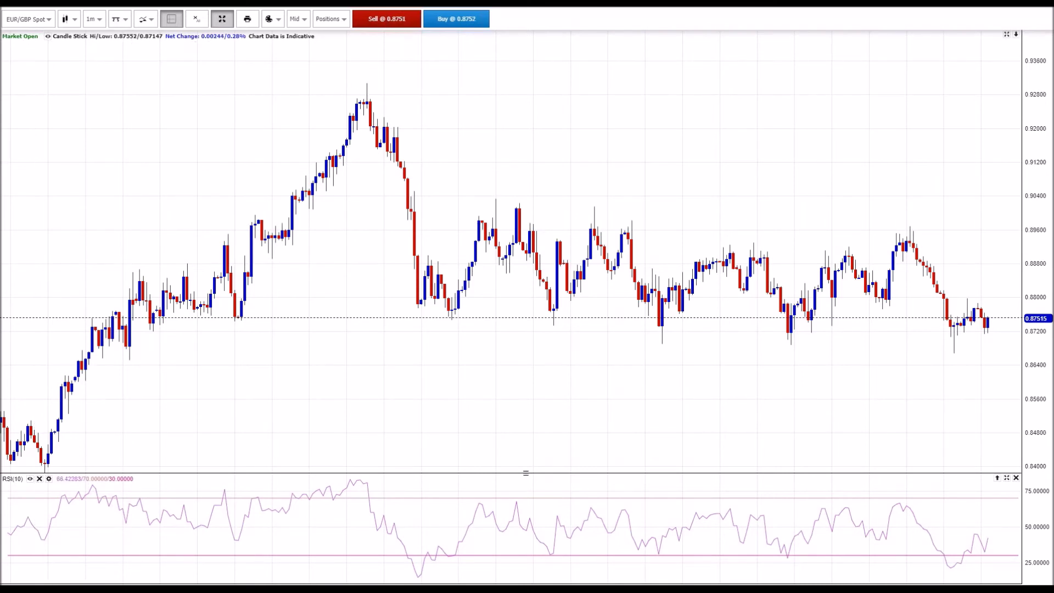
click(94, 19)
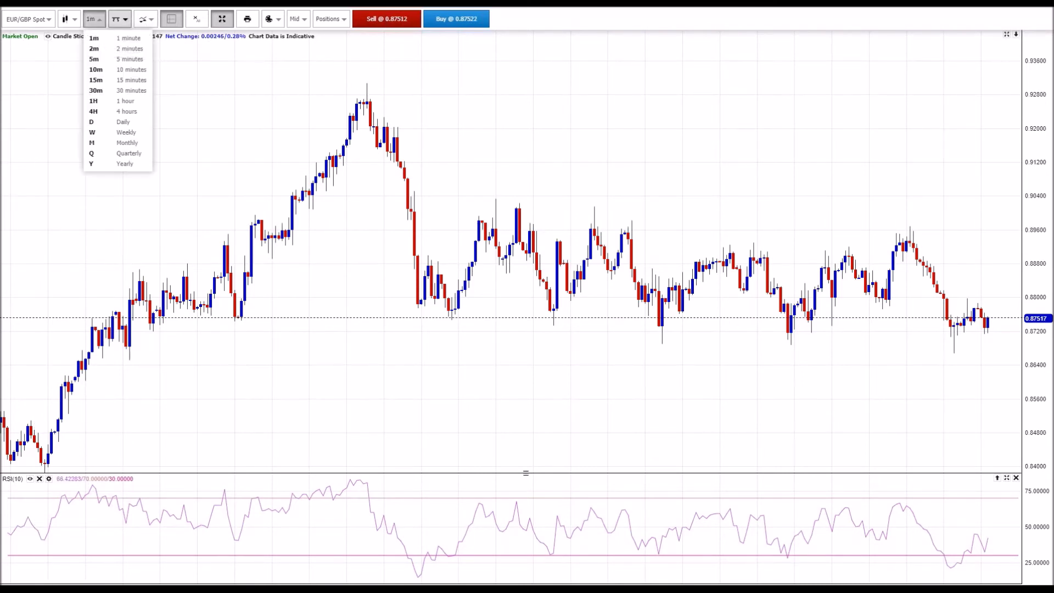
click(120, 18)
click(146, 39)
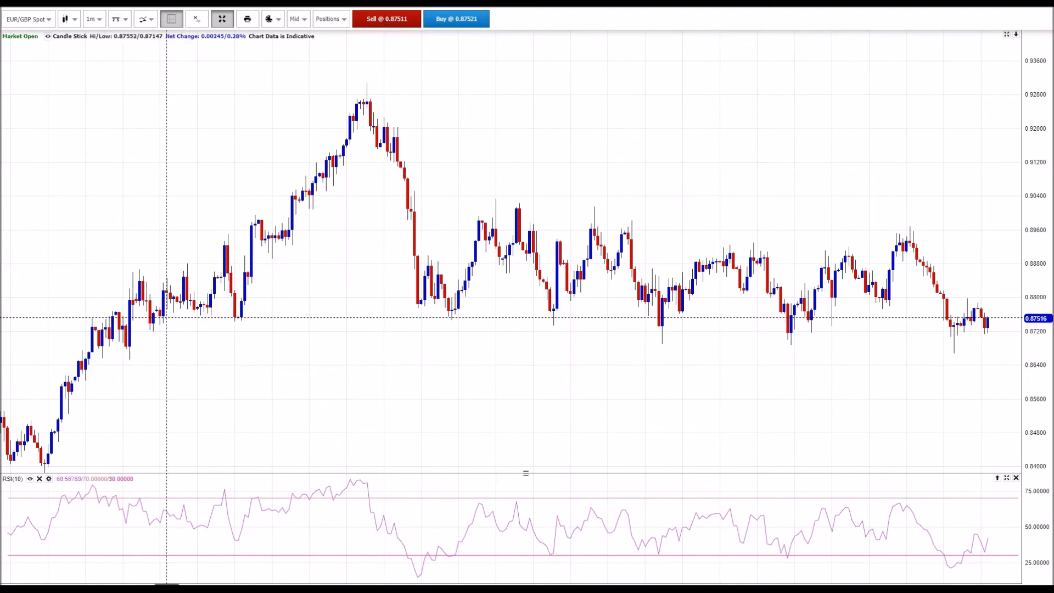
click(496, 199)
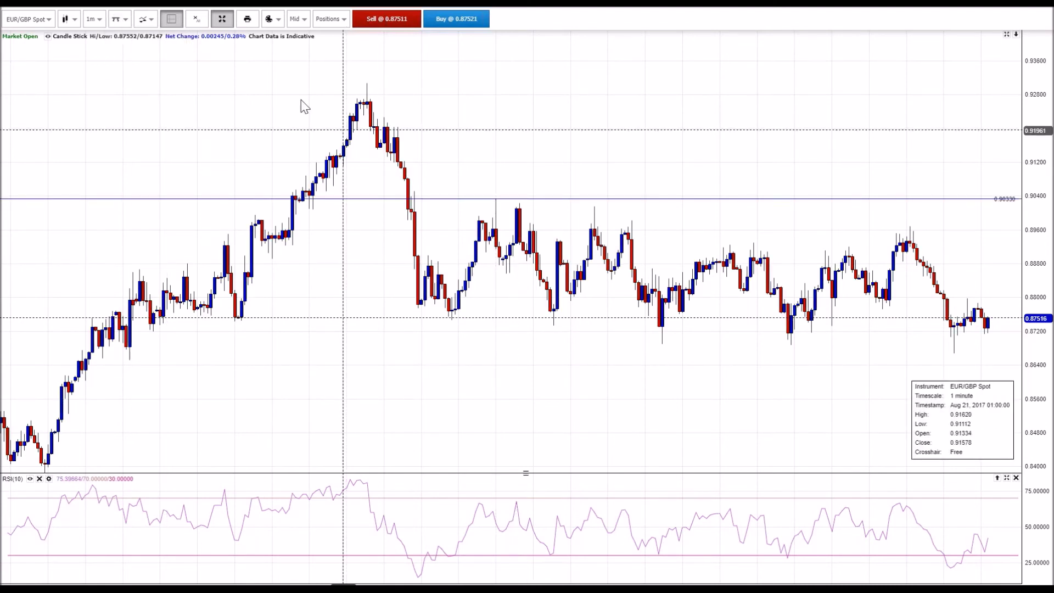
- Draw a Horizontal High/Low line at 0.86900 under the EUR/GBP range lows and examine price action between the two boundaries
click(120, 19)
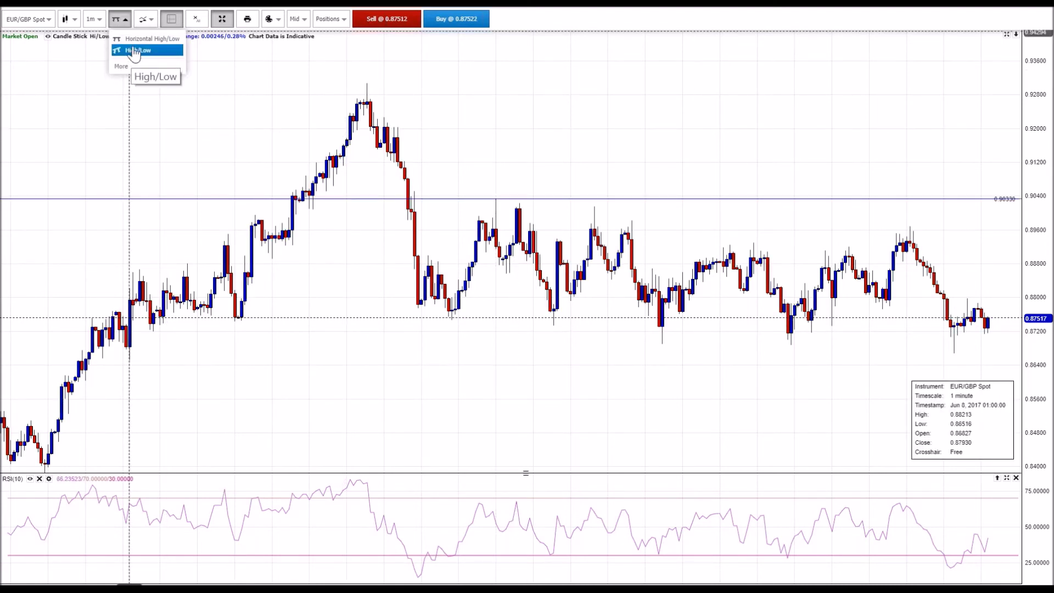
click(134, 51)
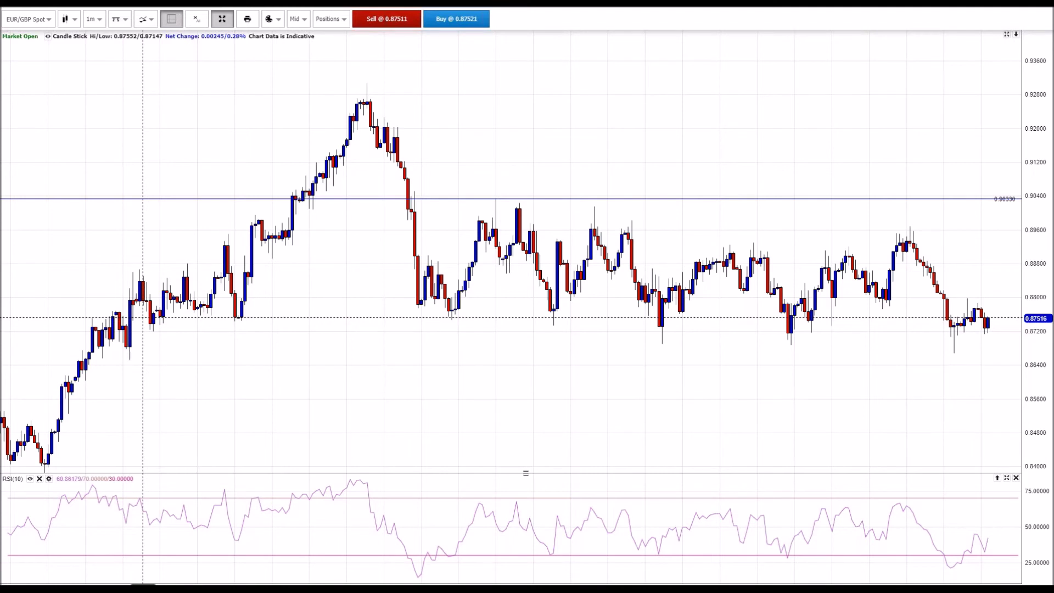
click(662, 344)
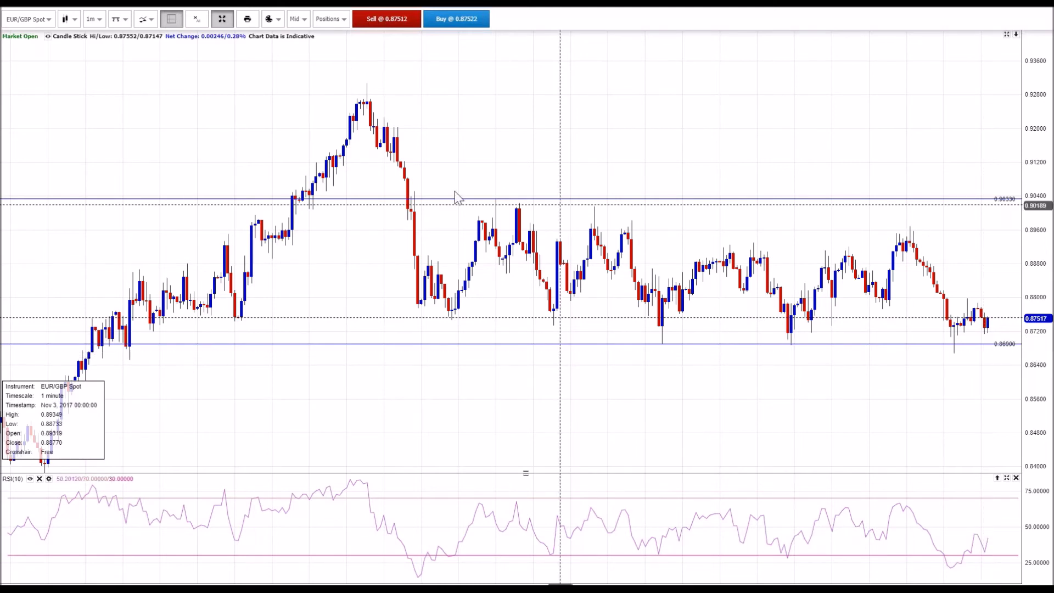
scroll(455, 191, up, 5)
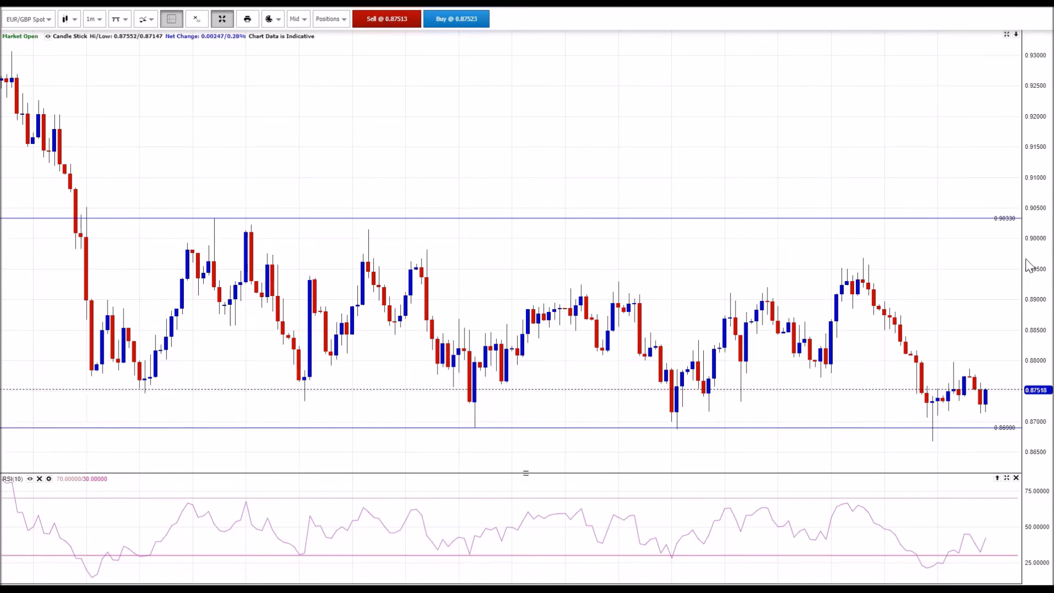
scroll(846, 277, down, 5)
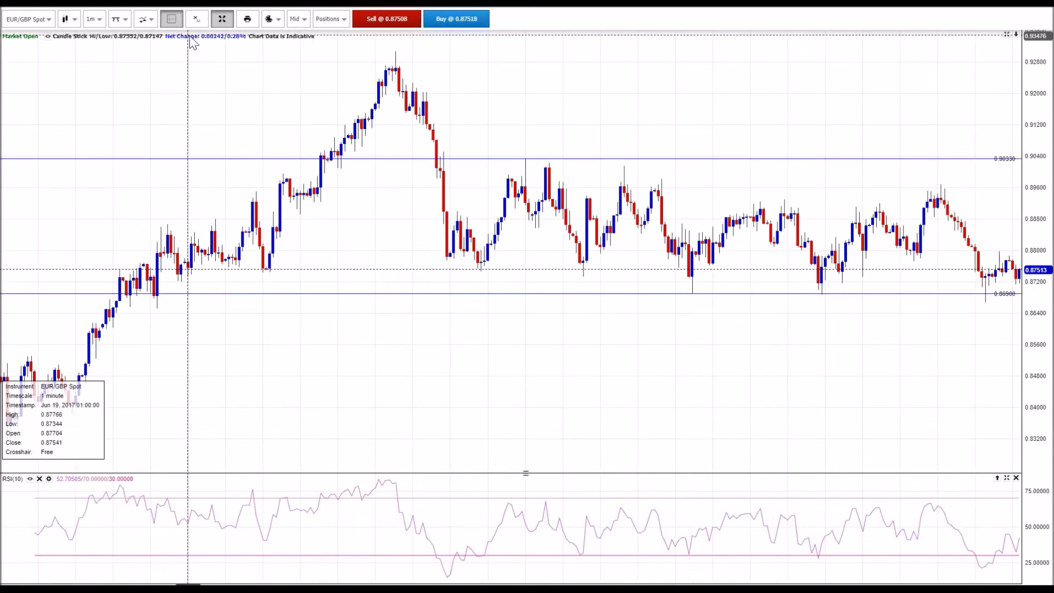
- Load USD/JPY Spot from the watchlist and draw a Horizontal High/Low line at 110.84300 through the swing low between the two highest peak areas
click(34, 20)
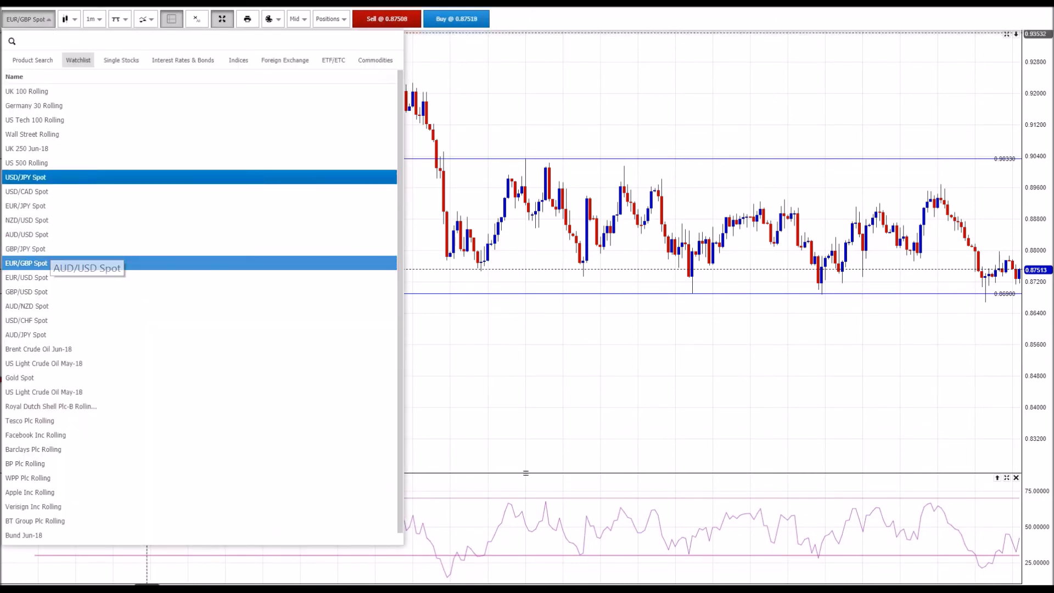
click(33, 176)
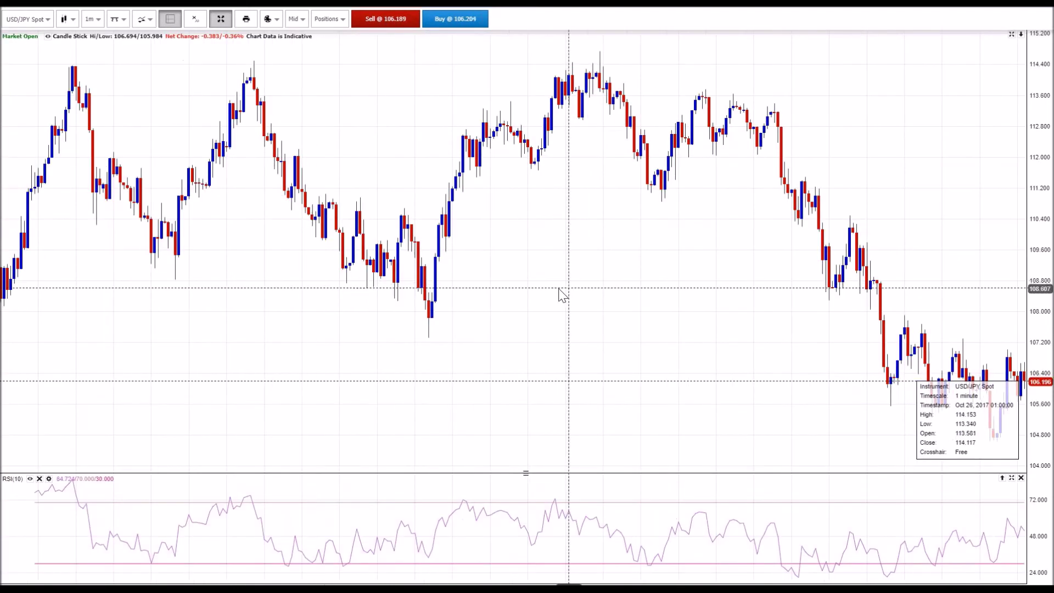
drag(560, 289, 487, 276)
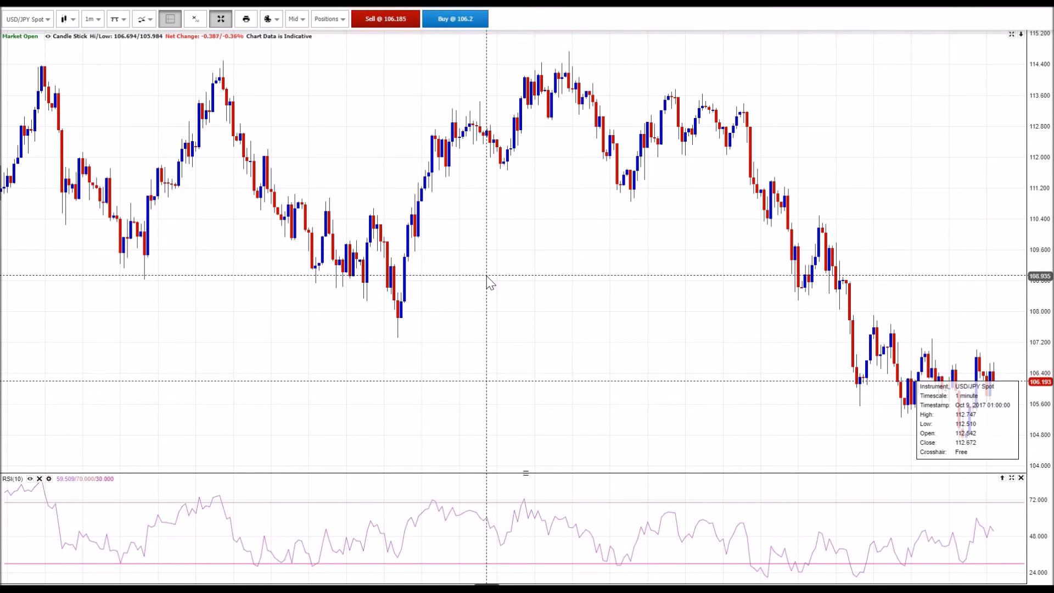
click(117, 19)
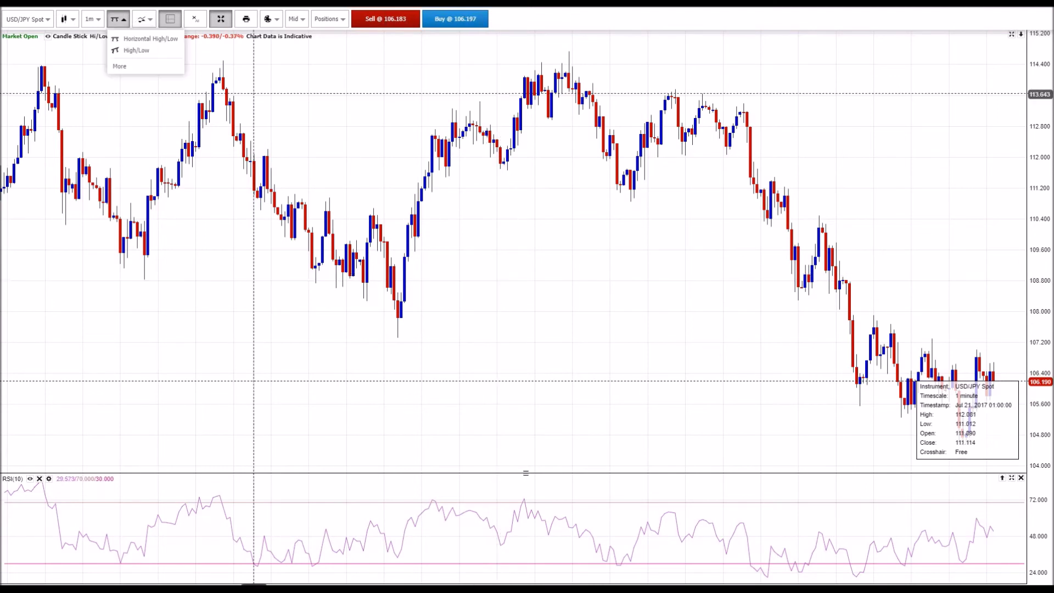
click(145, 38)
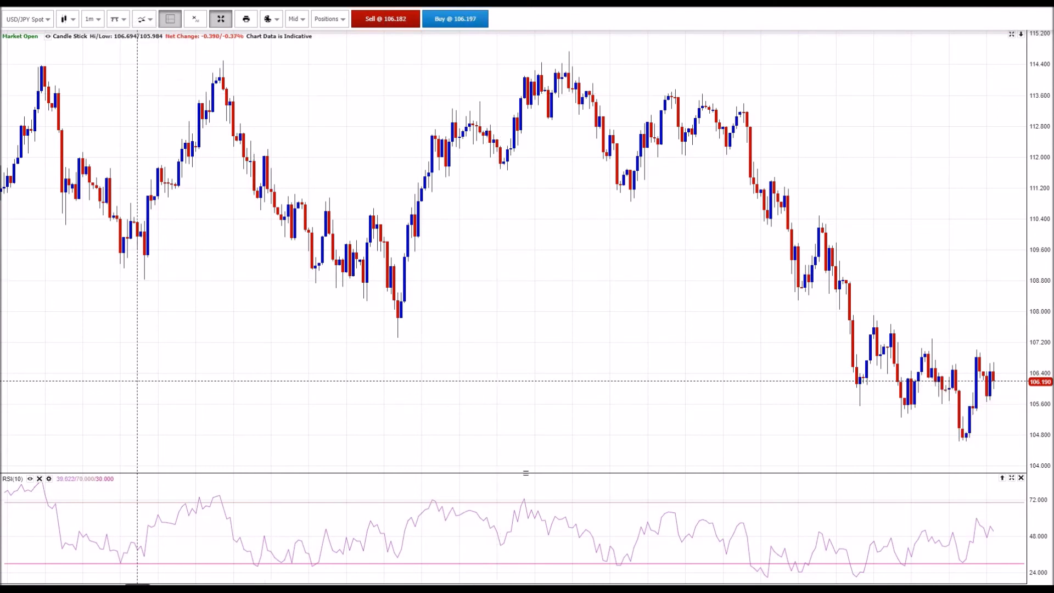
click(632, 205)
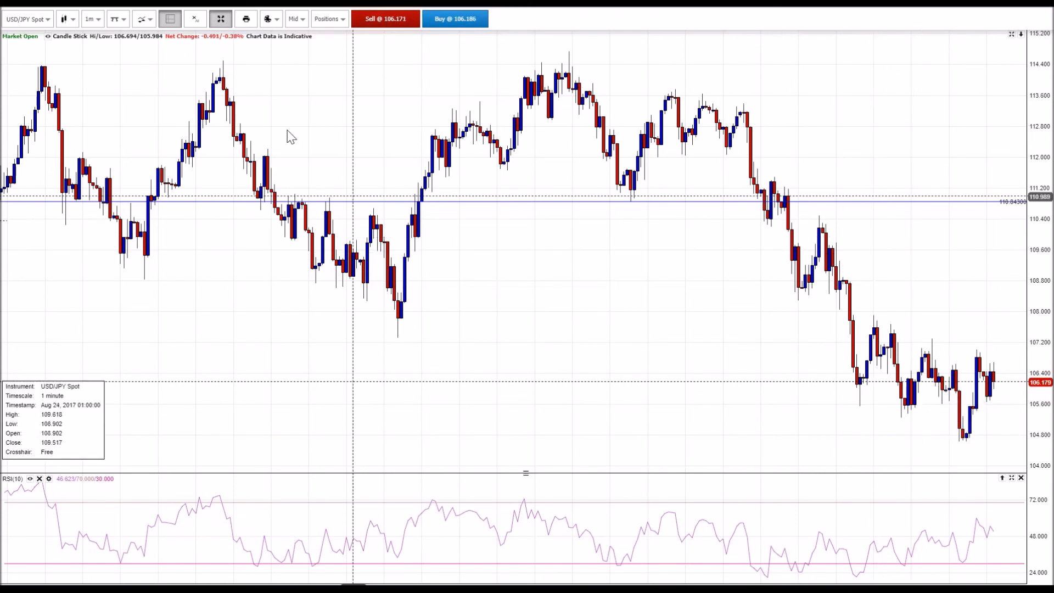
- Draw a Horizontal High/Low line at 105.54700 through the USD/JPY low that ends the steep decline
click(147, 21)
click(119, 20)
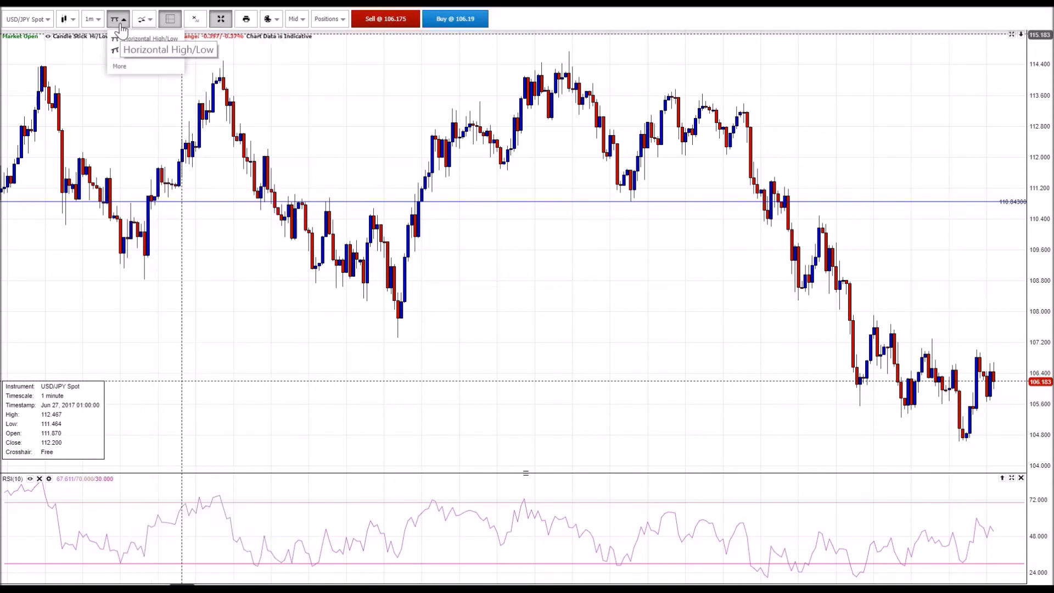
click(144, 38)
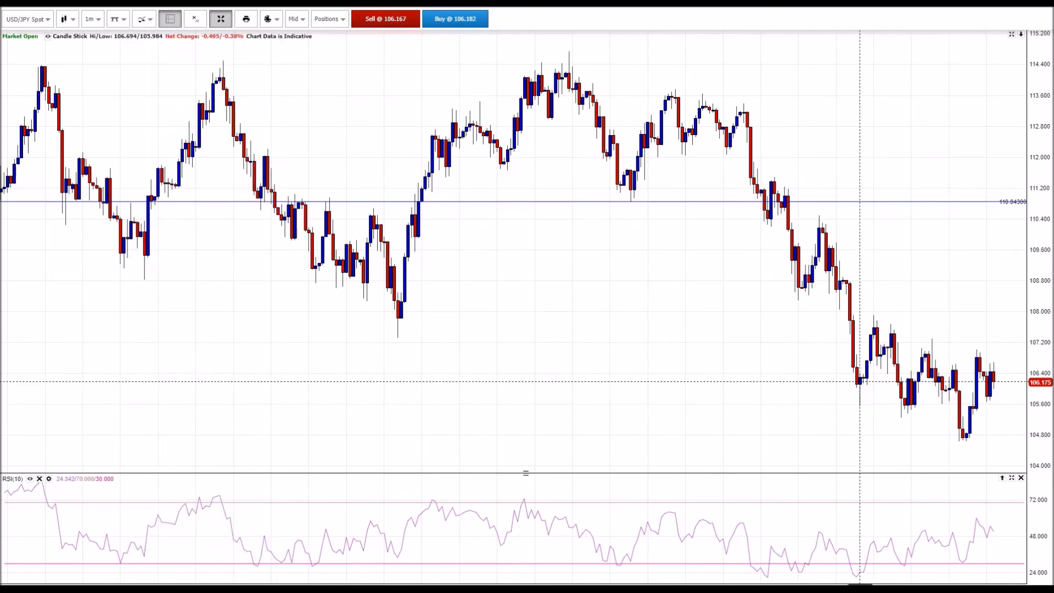
click(860, 406)
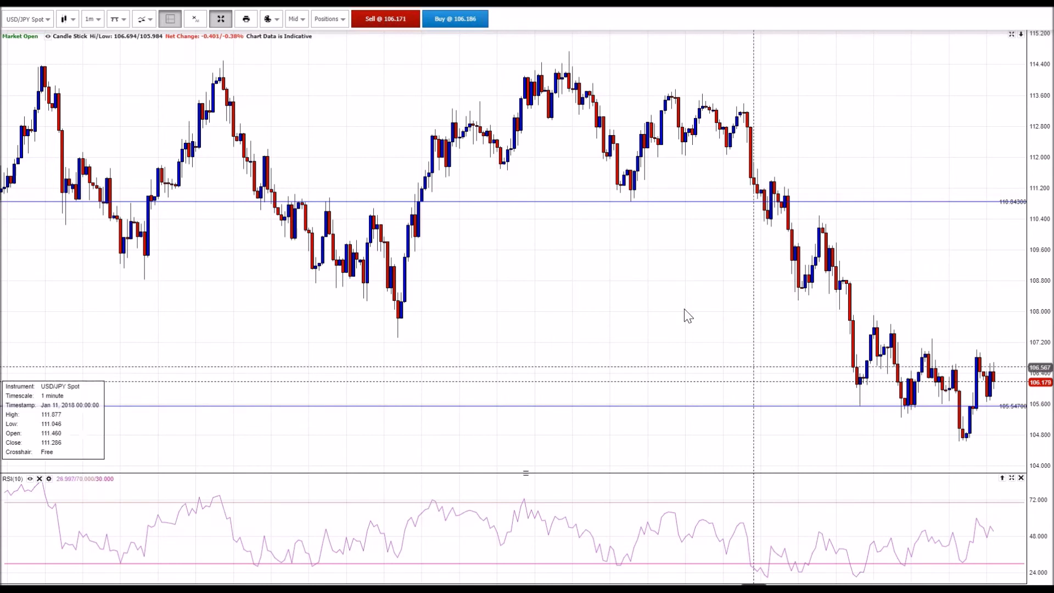
click(769, 319)
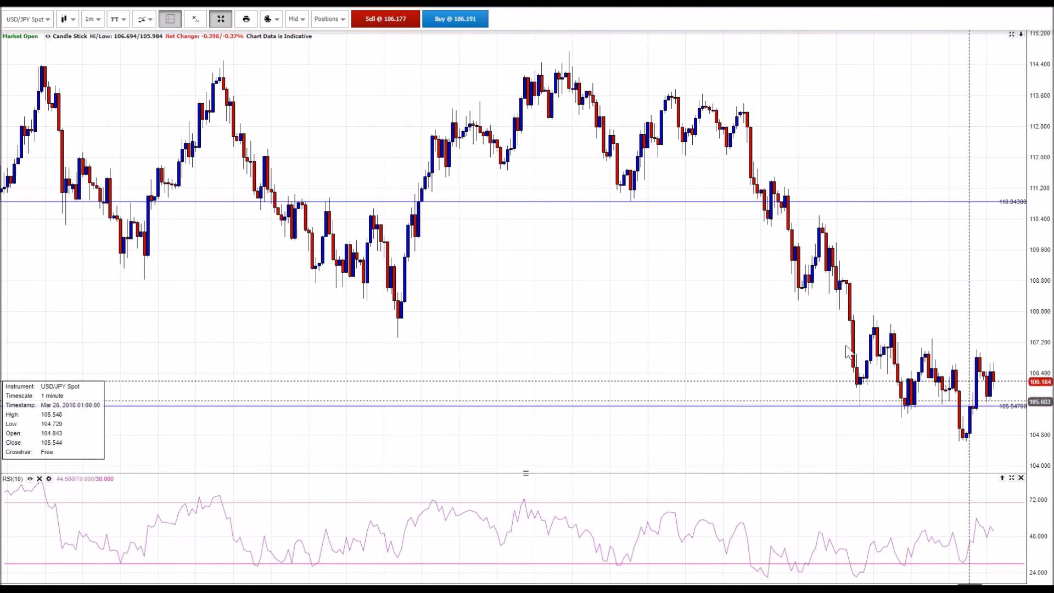
- Draw two more Horizontal High/Low lines through the successively lower USD/JPY lows, at about 105.25 and 104.63
click(123, 19)
click(126, 35)
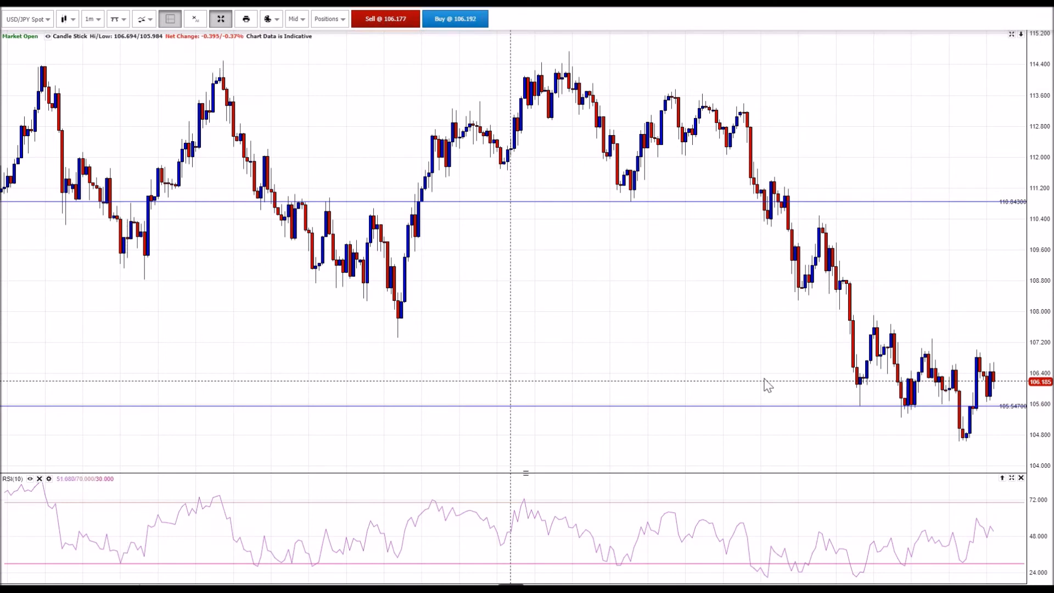
click(904, 422)
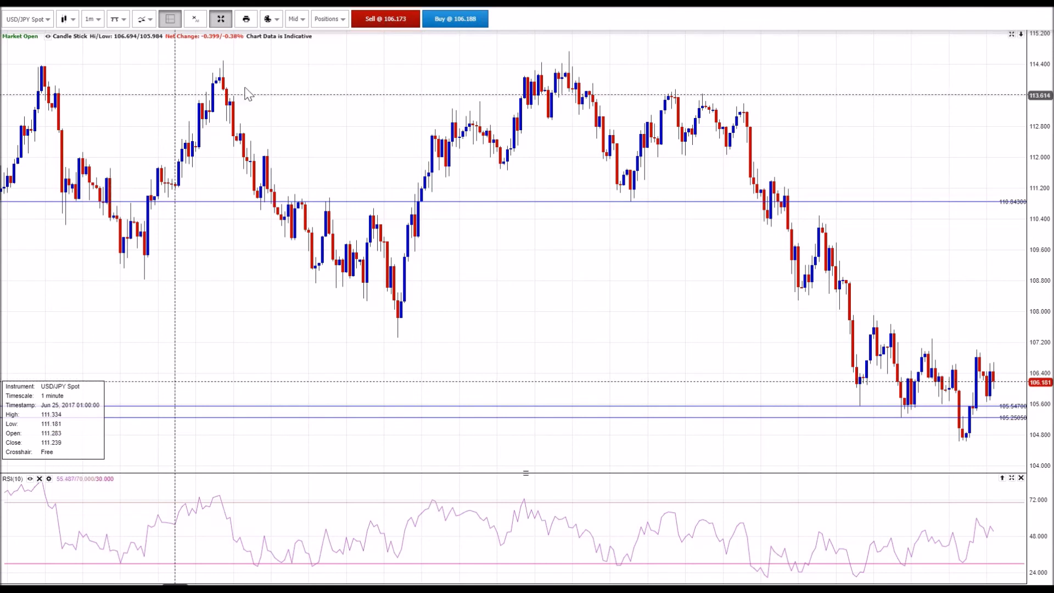
click(118, 19)
click(129, 40)
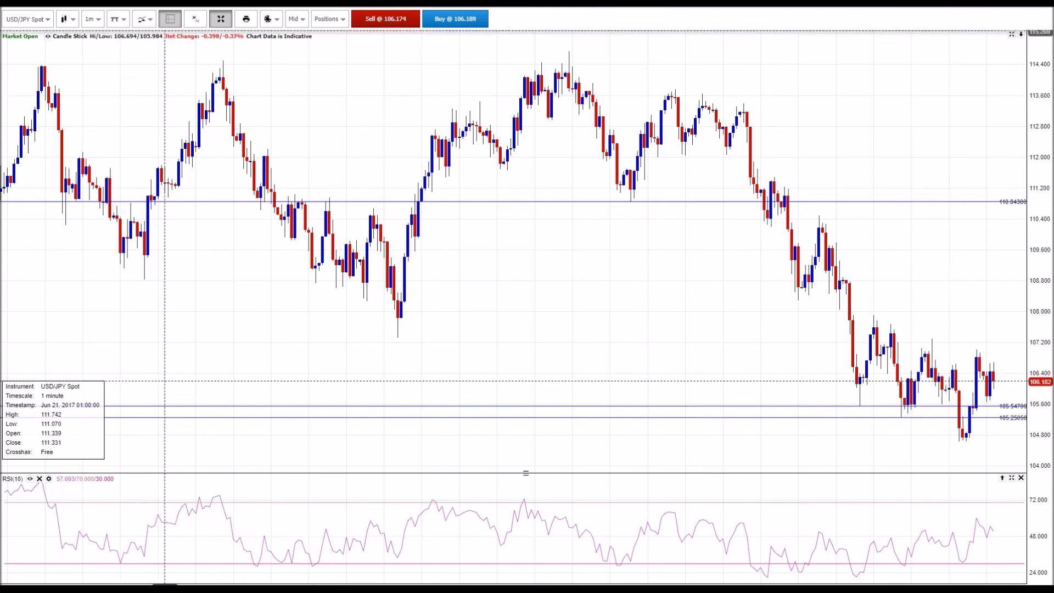
click(962, 448)
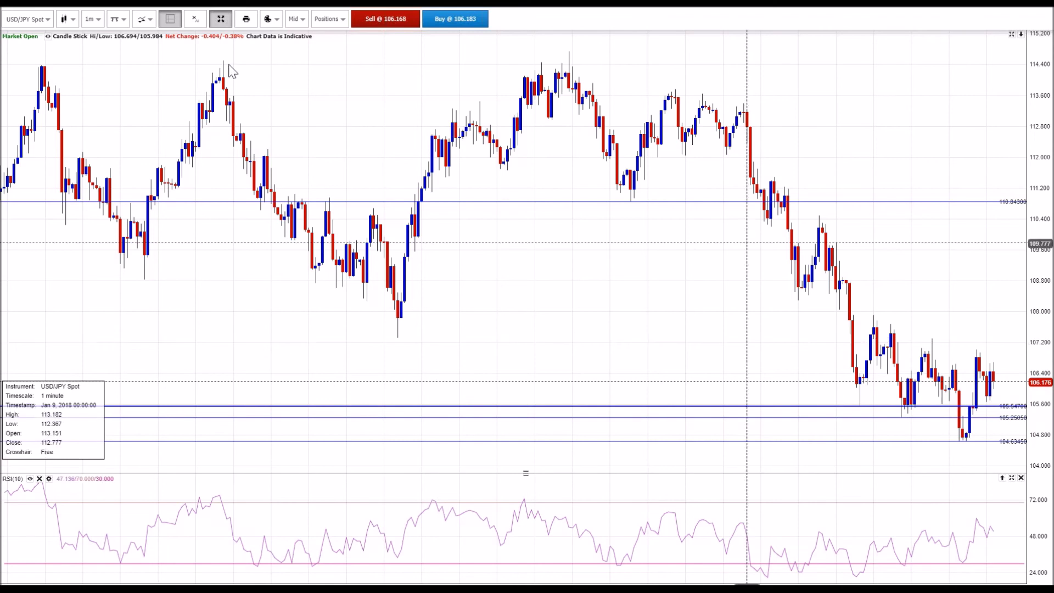
- Load Gold Spot from the watchlist and draw a Horizontal High/Low line at 1302.85 under the lowest low of the recent range
click(32, 21)
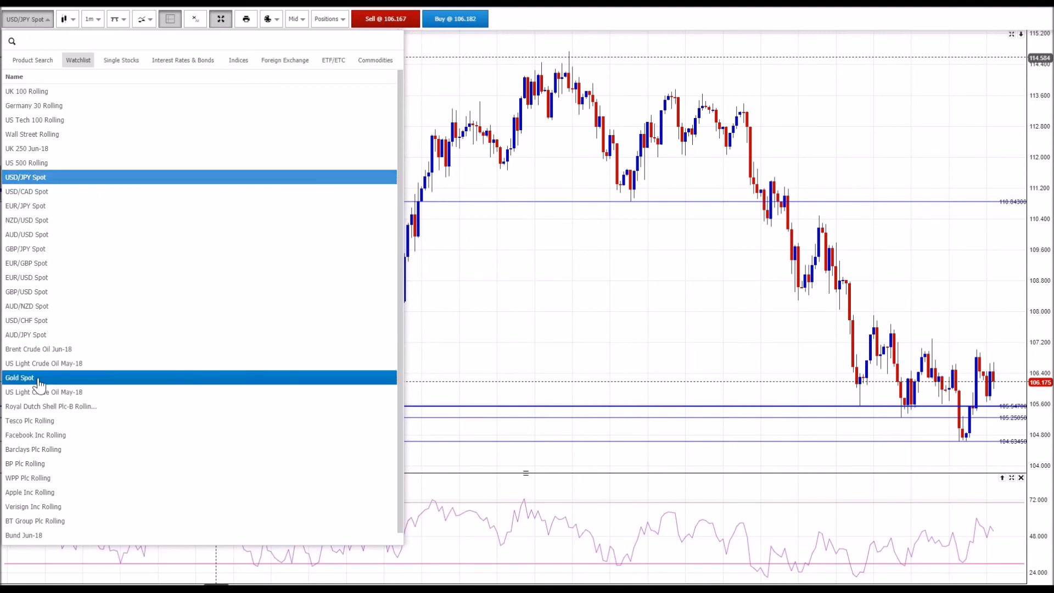
click(21, 378)
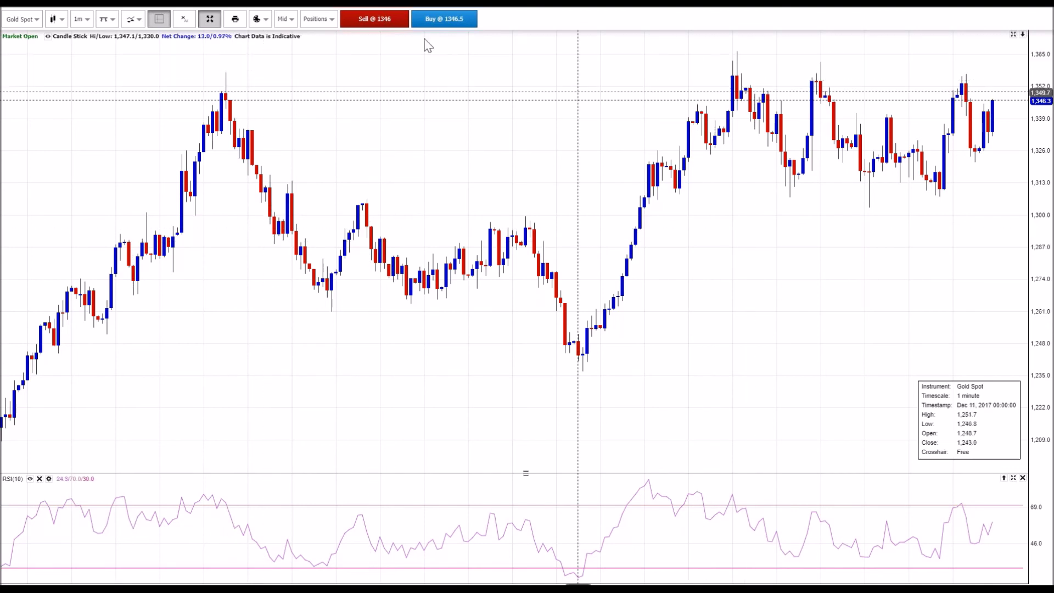
click(108, 18)
click(119, 41)
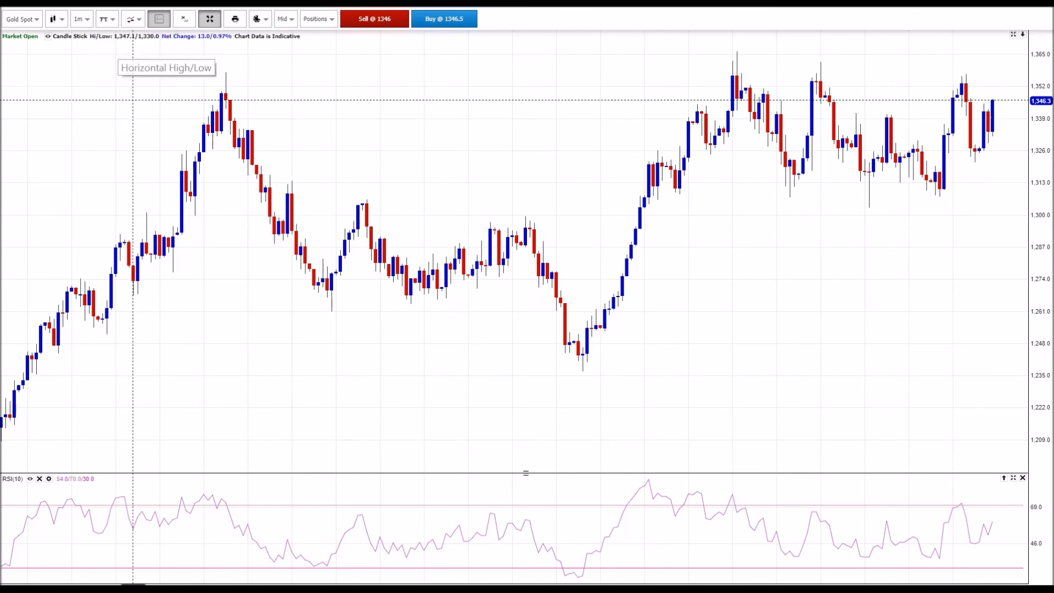
click(869, 209)
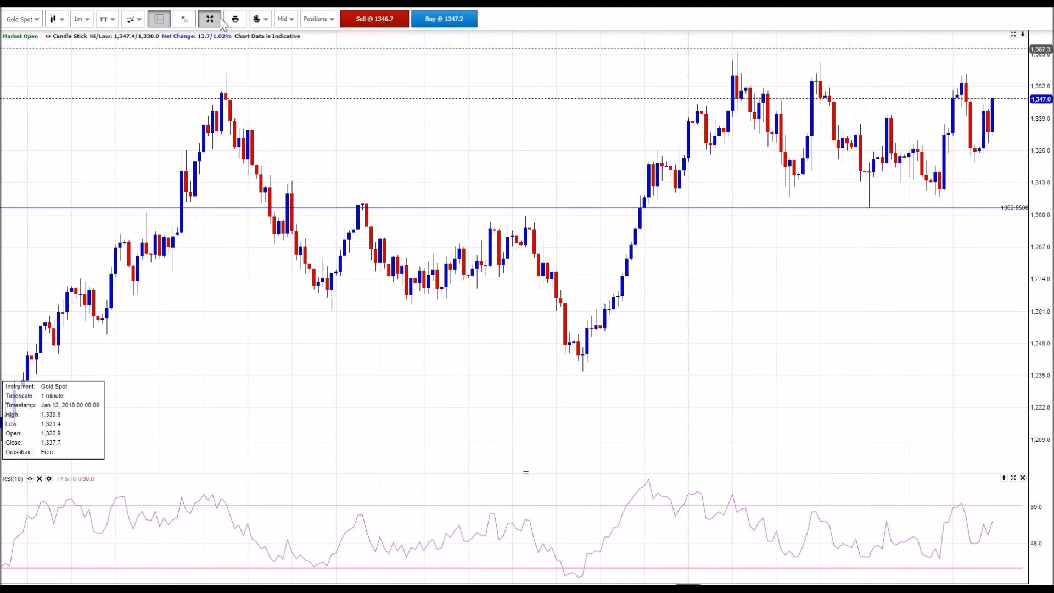
- Draw a Horizontal High/Low line at 1366.15 through the highest high of the Gold Spot range
click(108, 19)
click(118, 40)
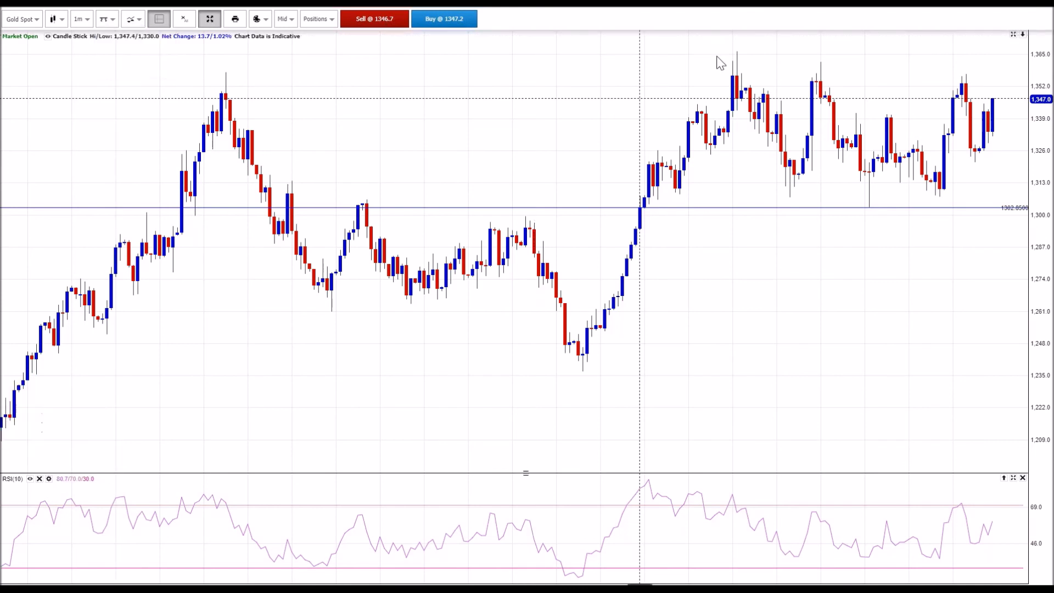
click(750, 82)
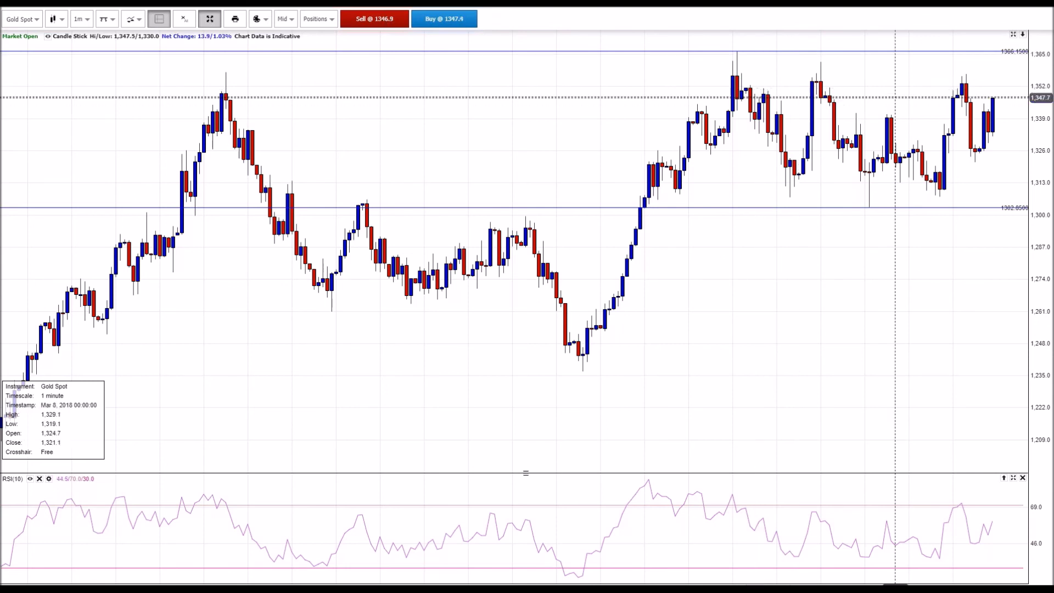
- Switch Gold Spot to the 1 hour timescale and examine the latest price rise
click(82, 19)
click(109, 101)
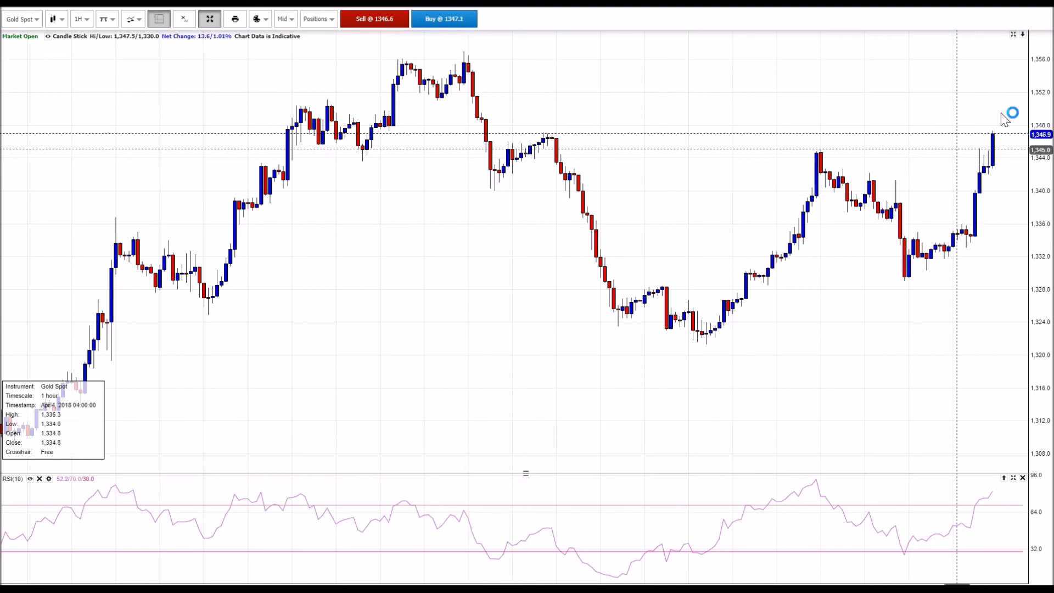
click(208, 22)
- Load US Light Crude Oil May-18 from the watchlist and set its chart to the Daily timescale
click(36, 21)
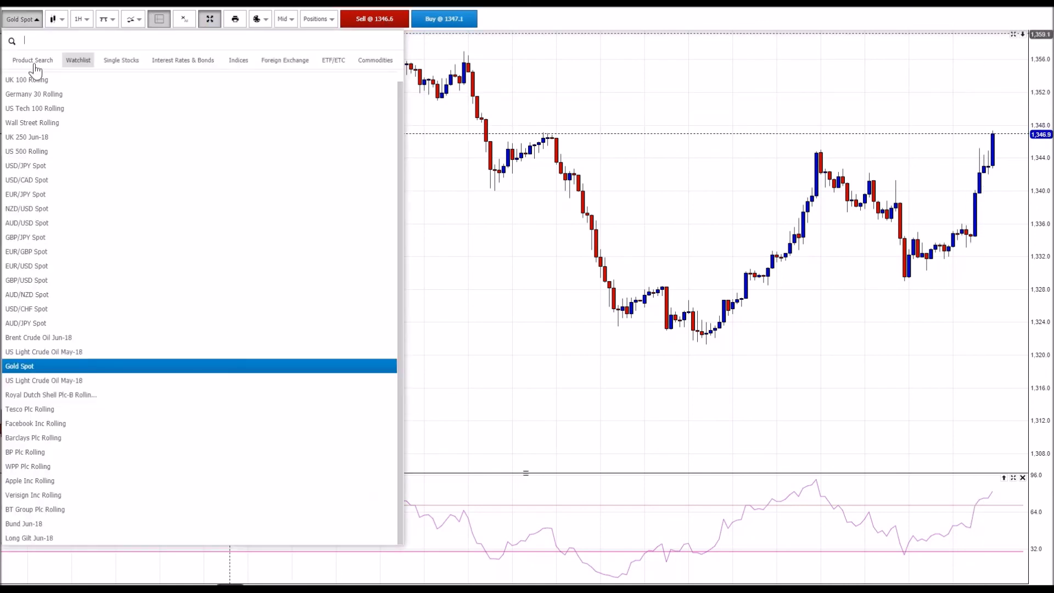
click(90, 387)
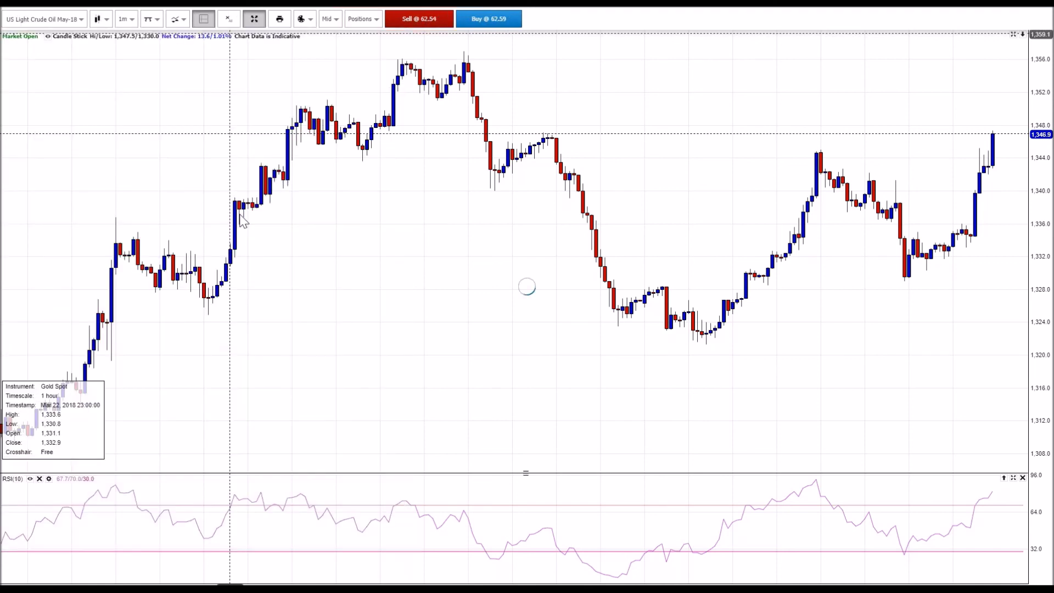
scroll(264, 220, up, 5)
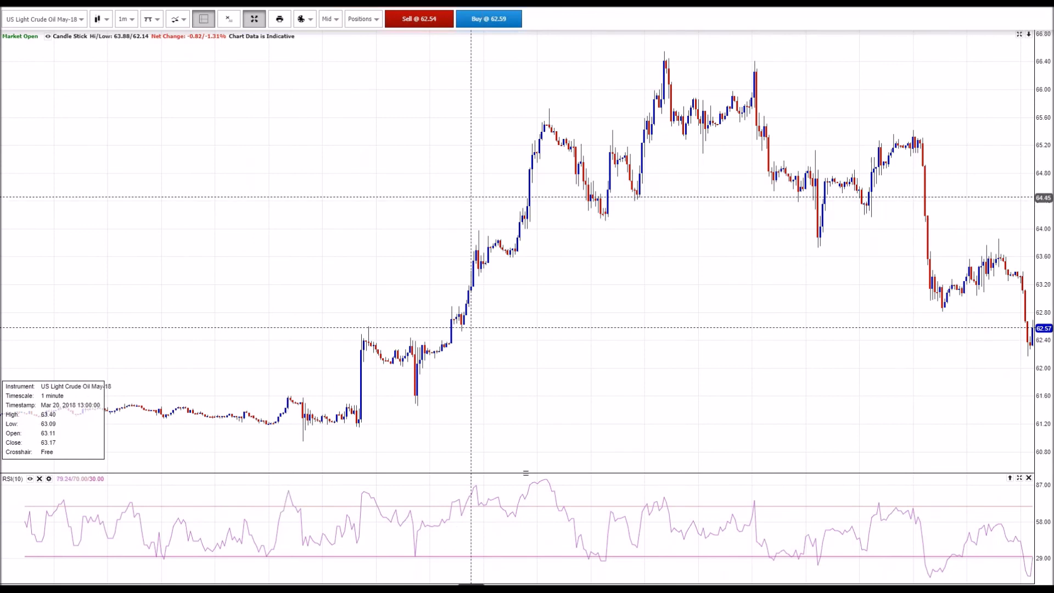
click(57, 20)
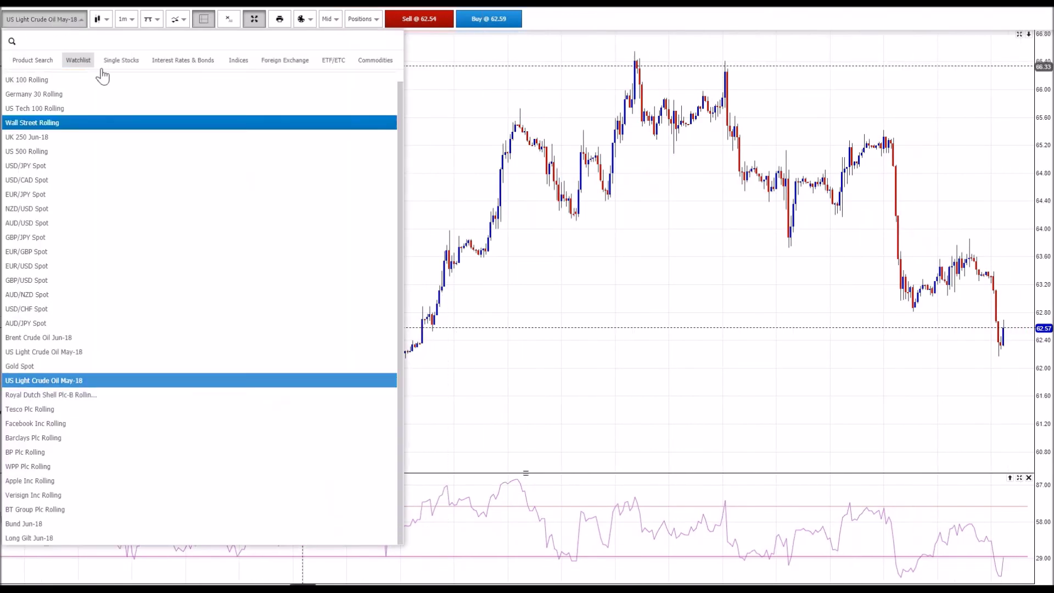
click(499, 86)
click(126, 20)
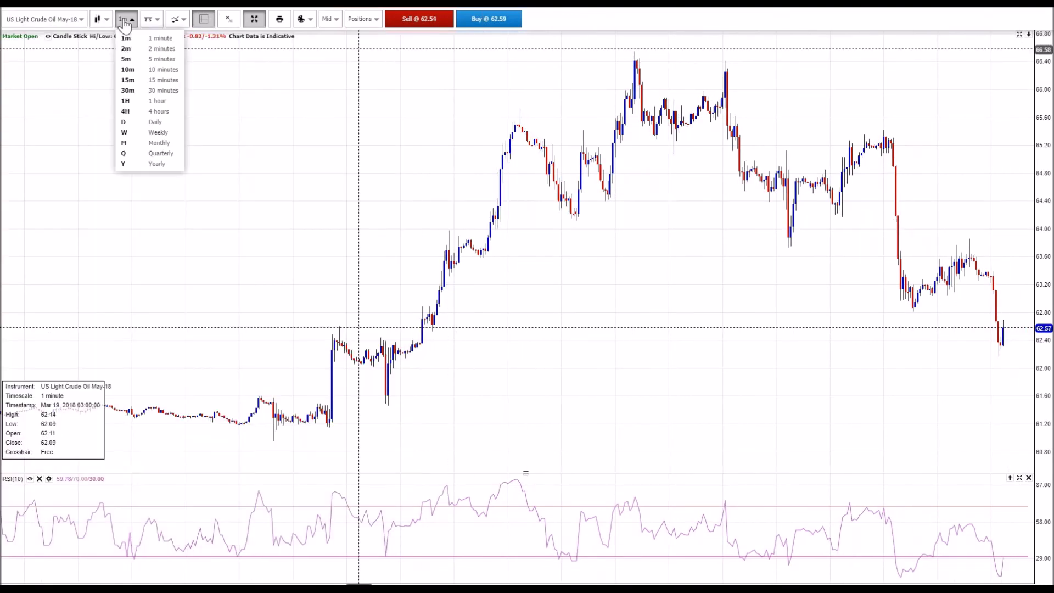
click(137, 122)
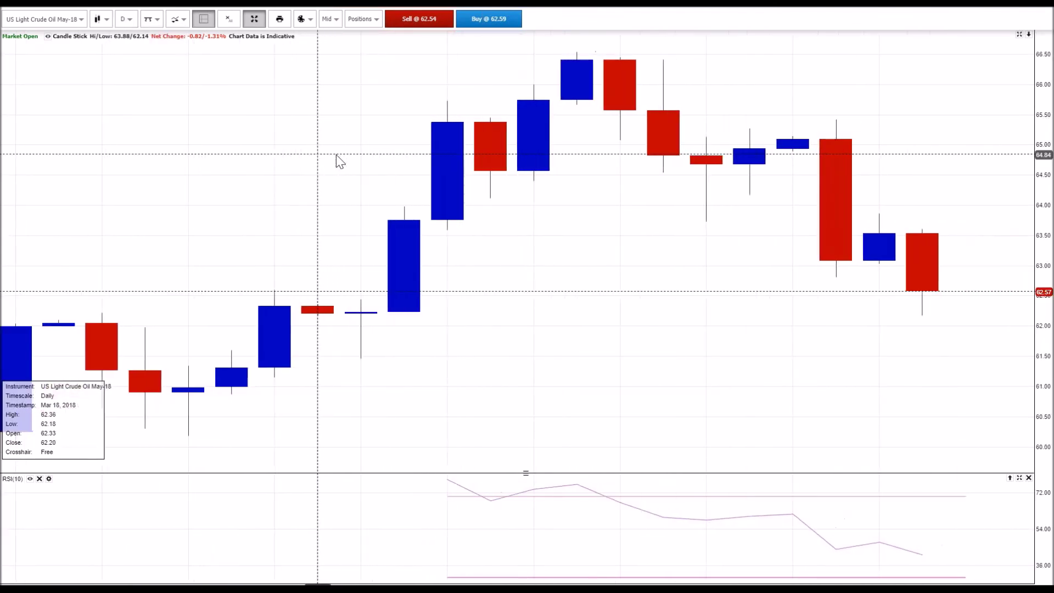
- Load Brent Crude Oil Jun-18 from the watchlist
click(66, 19)
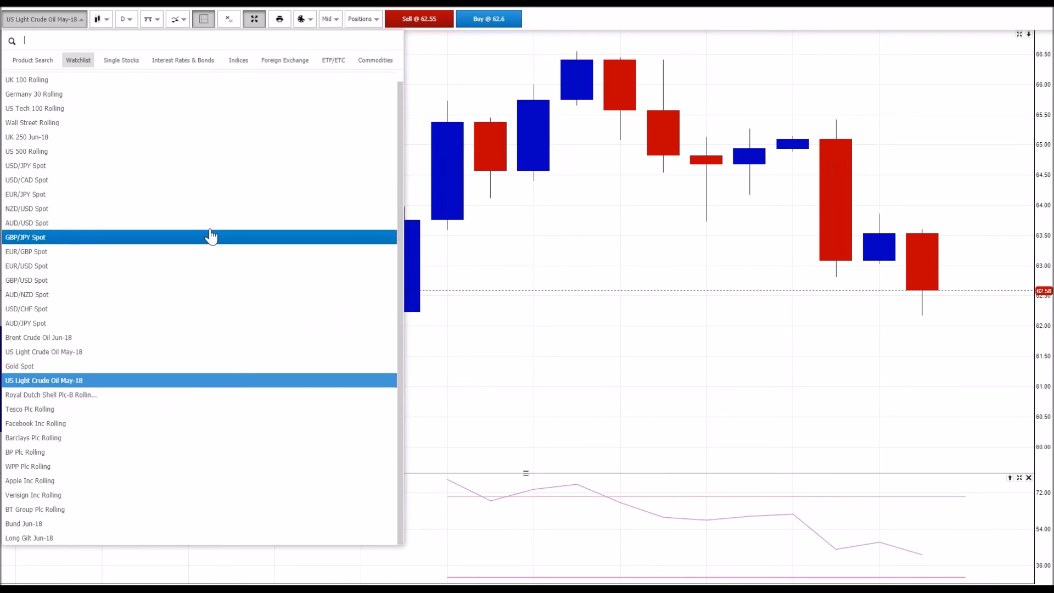
click(99, 337)
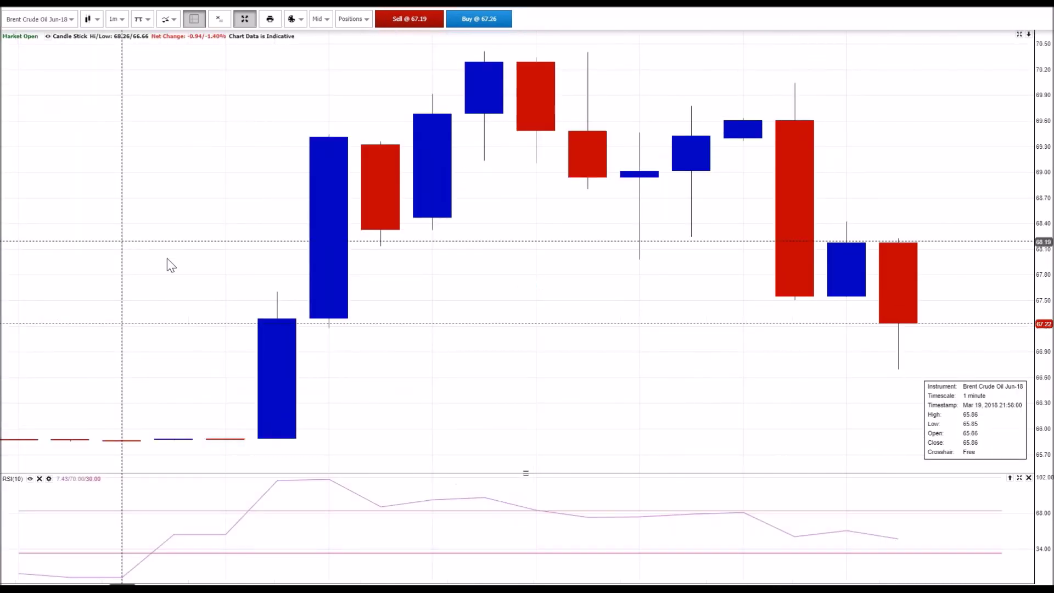
- Load the US Light Crude Oil May-18 entry listed directly below Brent Crude and set the chart to the 1 hour timescale
click(38, 19)
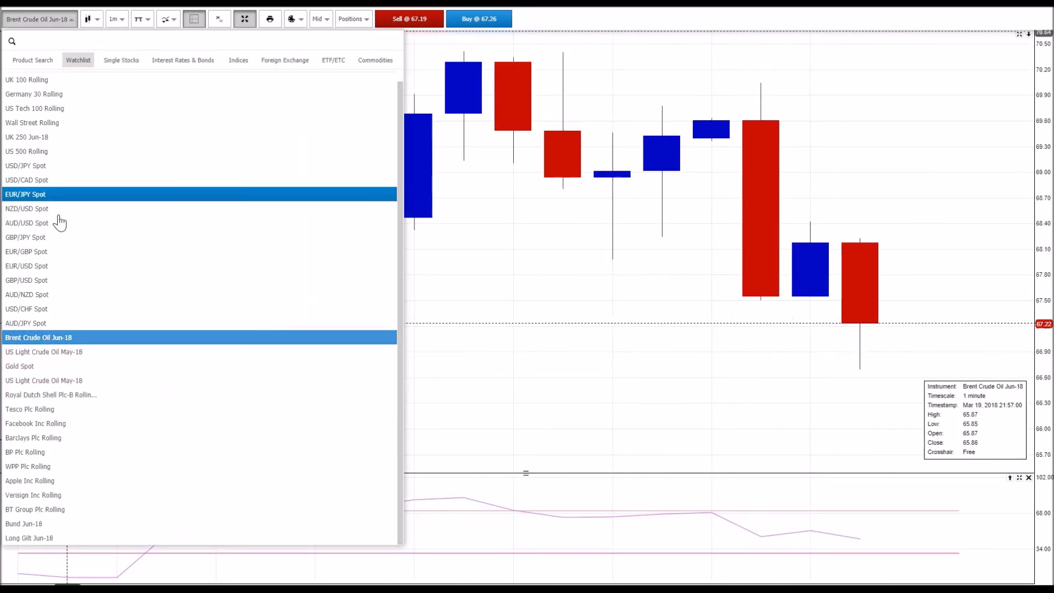
click(70, 352)
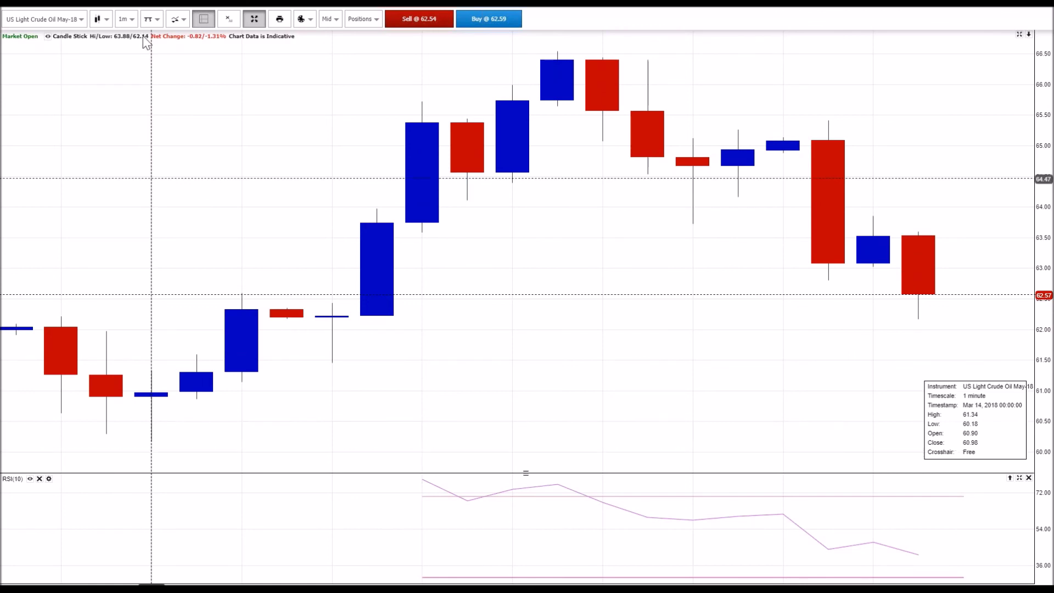
click(125, 19)
click(144, 103)
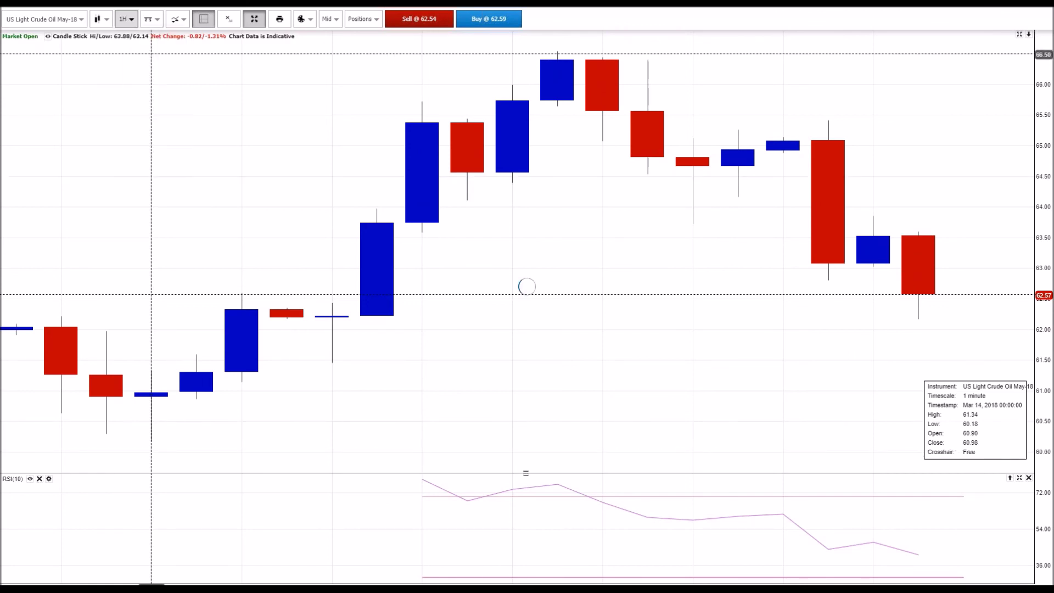
scroll(352, 215, down, 2)
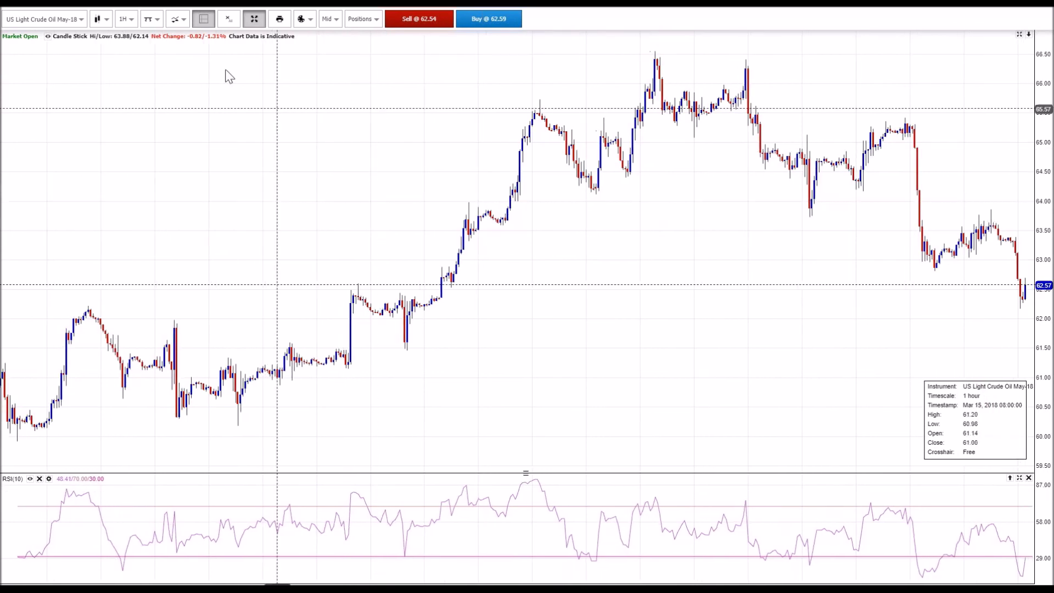
- Draw a Horizontal High/Low line at about 59.9 through the lowest low on the hourly US Light Crude Oil chart
click(151, 19)
click(156, 50)
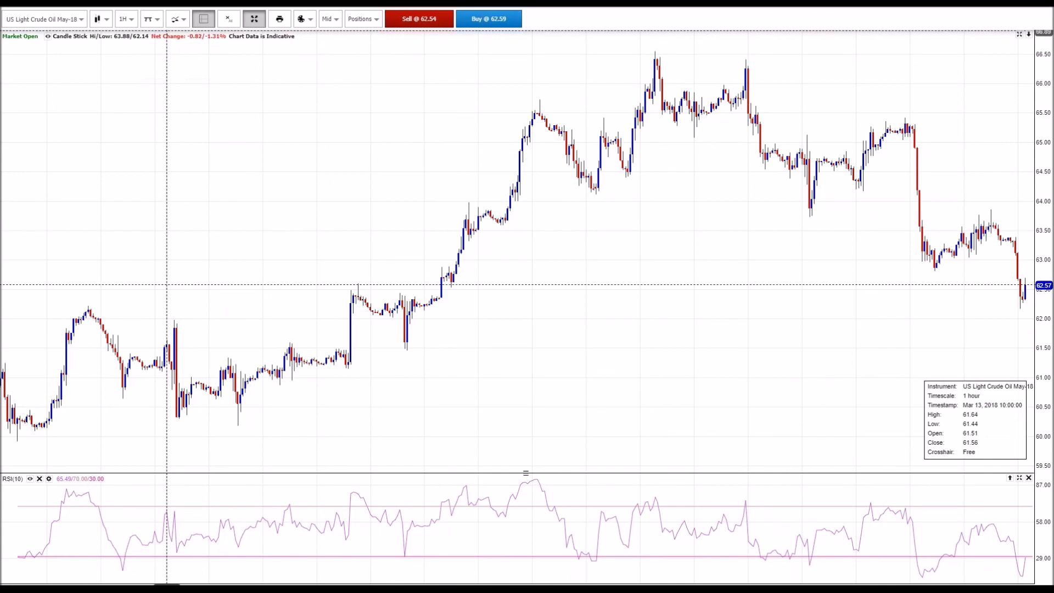
click(17, 441)
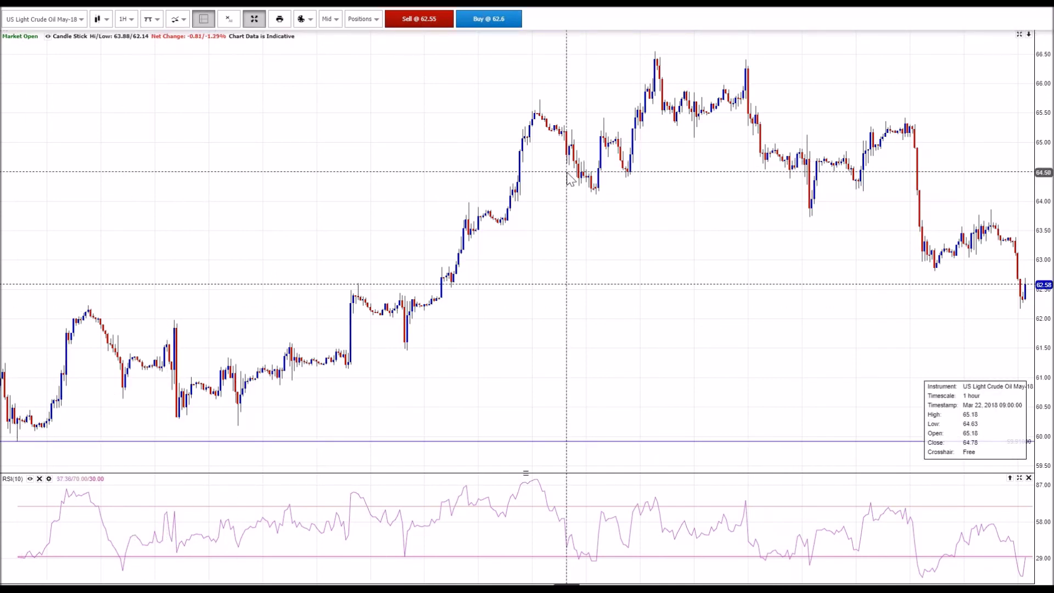
- Draw a Horizontal High/Low line at about 61.455 through the low of the late-March dip on the hourly US Light Crude Oil chart
click(99, 19)
click(123, 38)
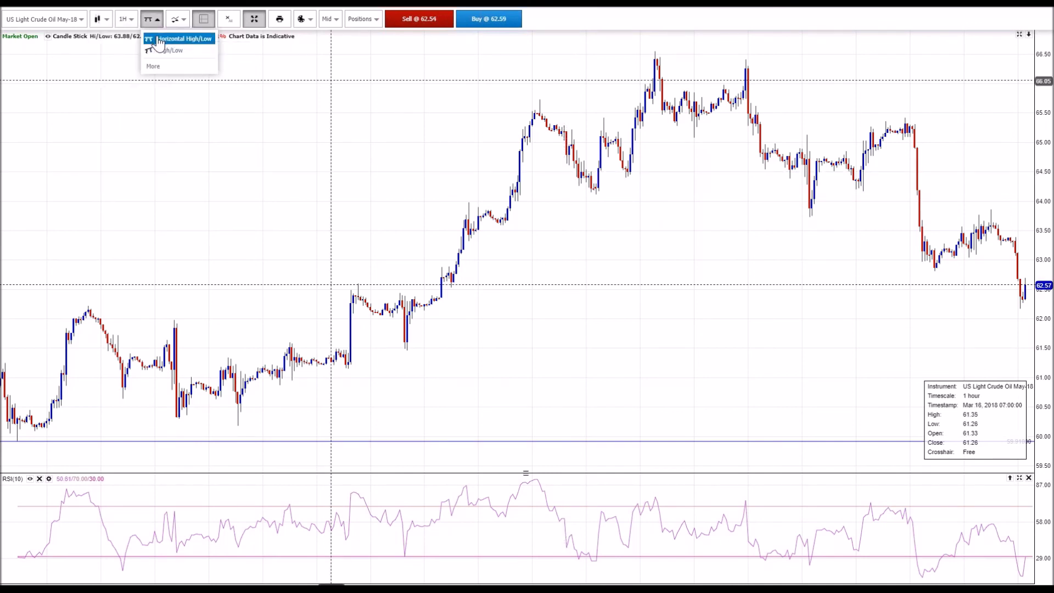
click(401, 350)
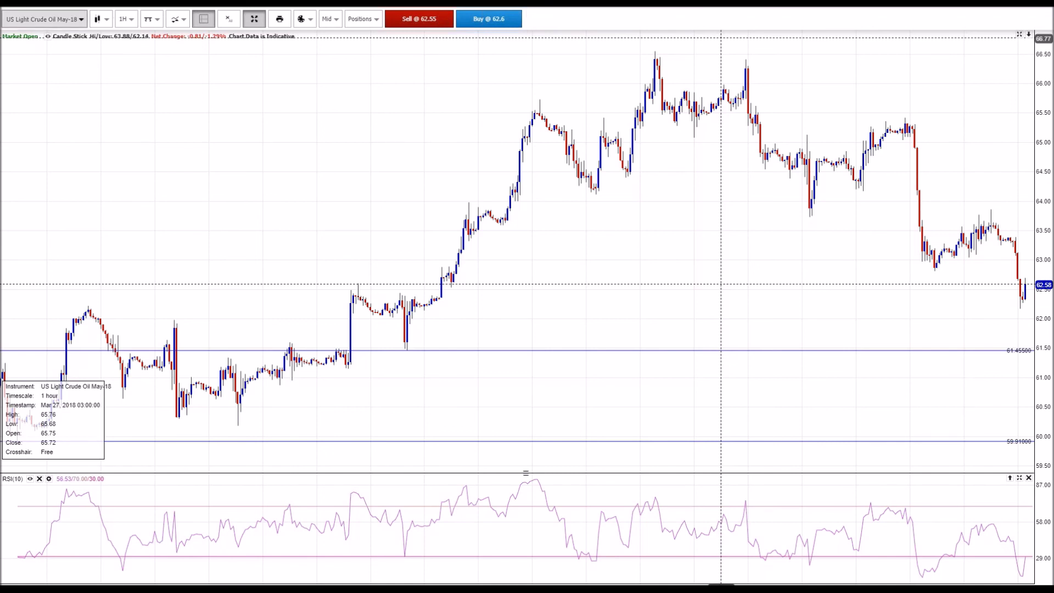
- Load US 500 Rolling from the watchlist and set its chart to the Daily timescale
click(31, 19)
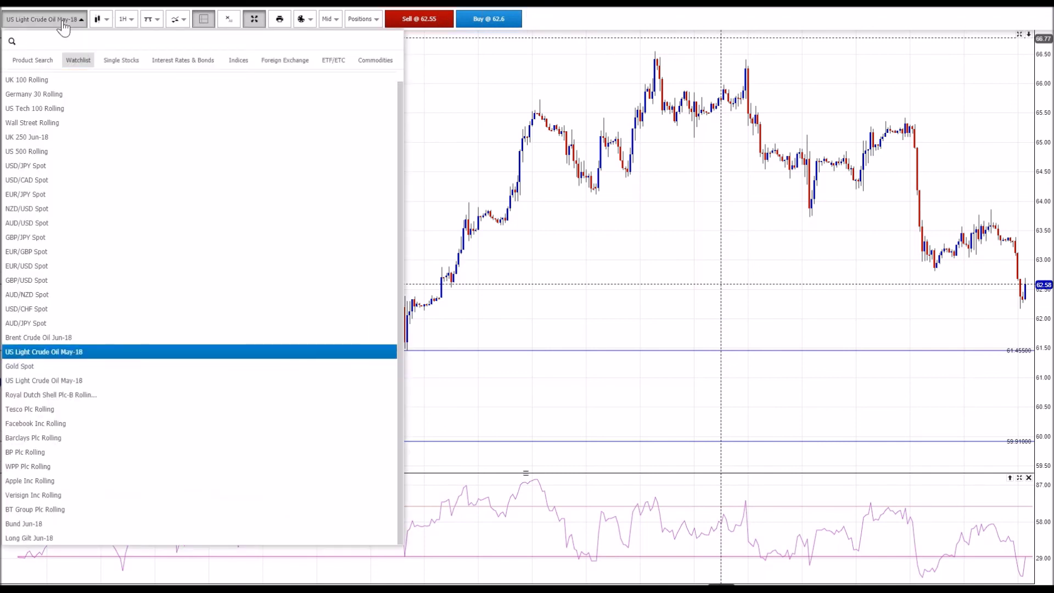
click(71, 151)
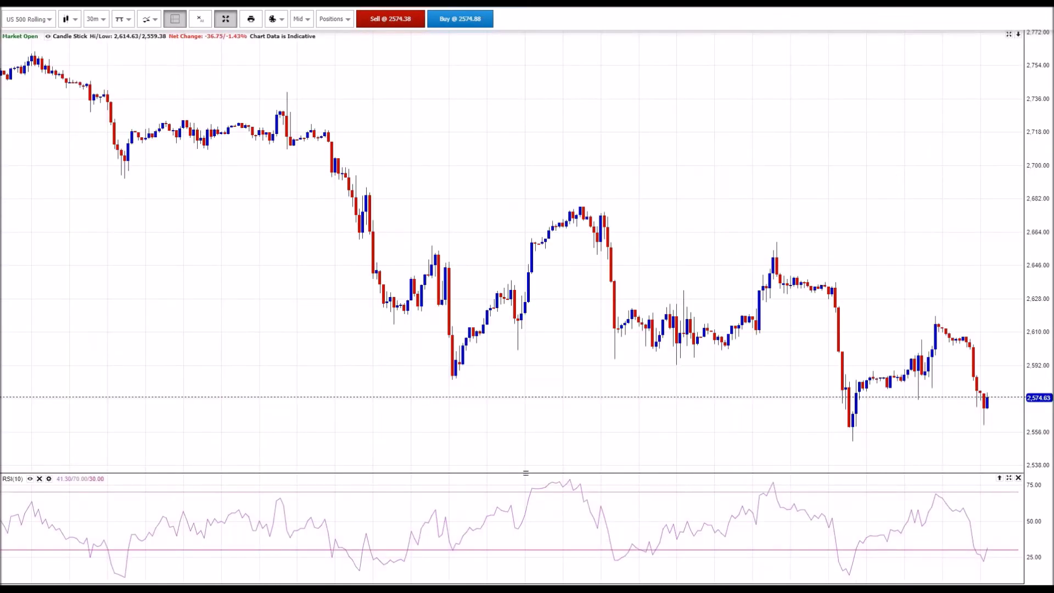
click(96, 19)
click(107, 120)
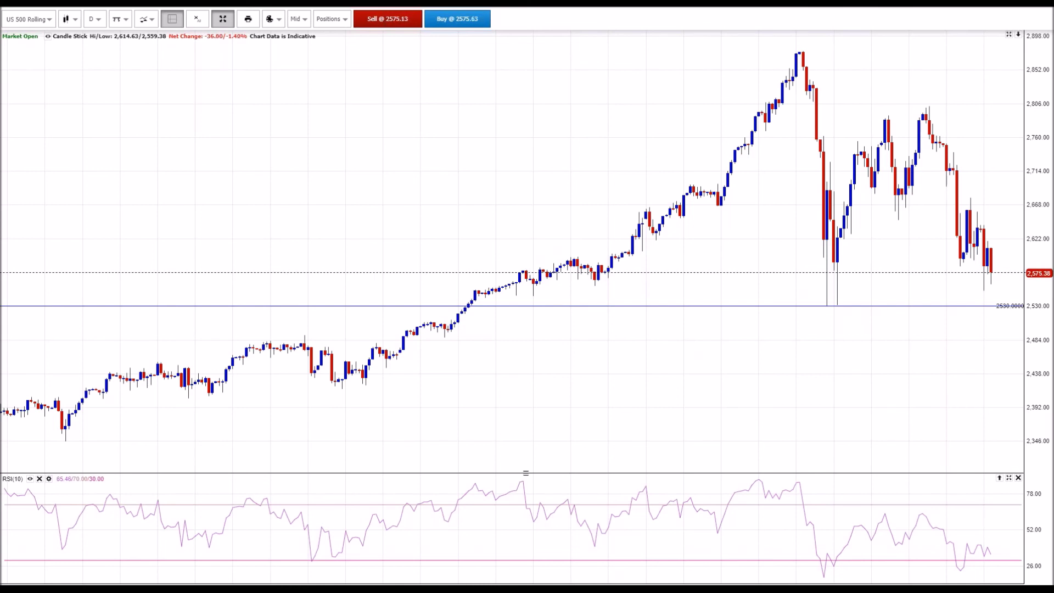
- Load GBP/USD Spot from the watchlist and select the 1 hour timescale for its chart
click(28, 19)
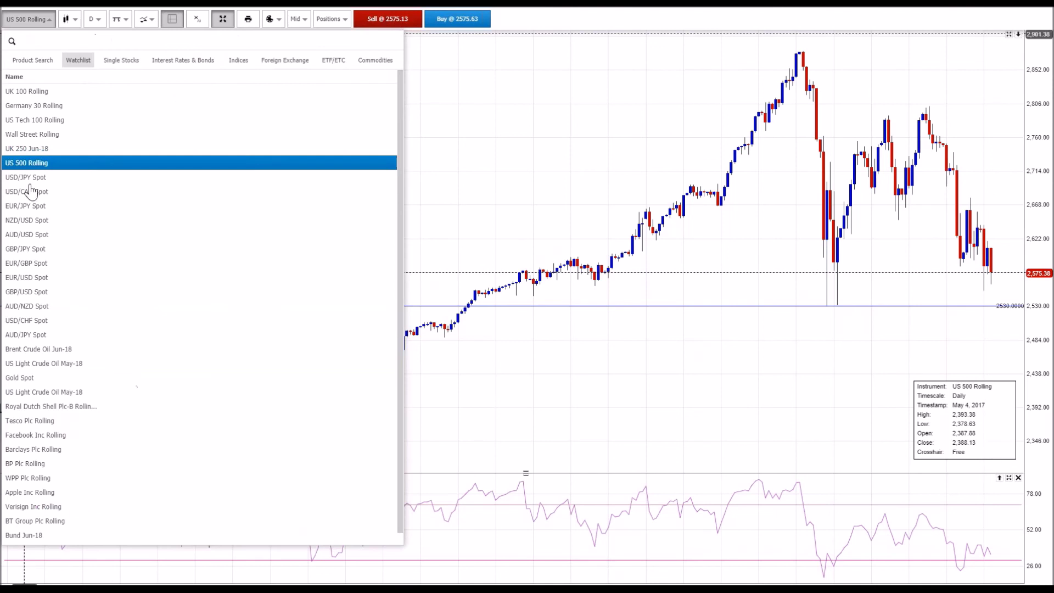
click(55, 291)
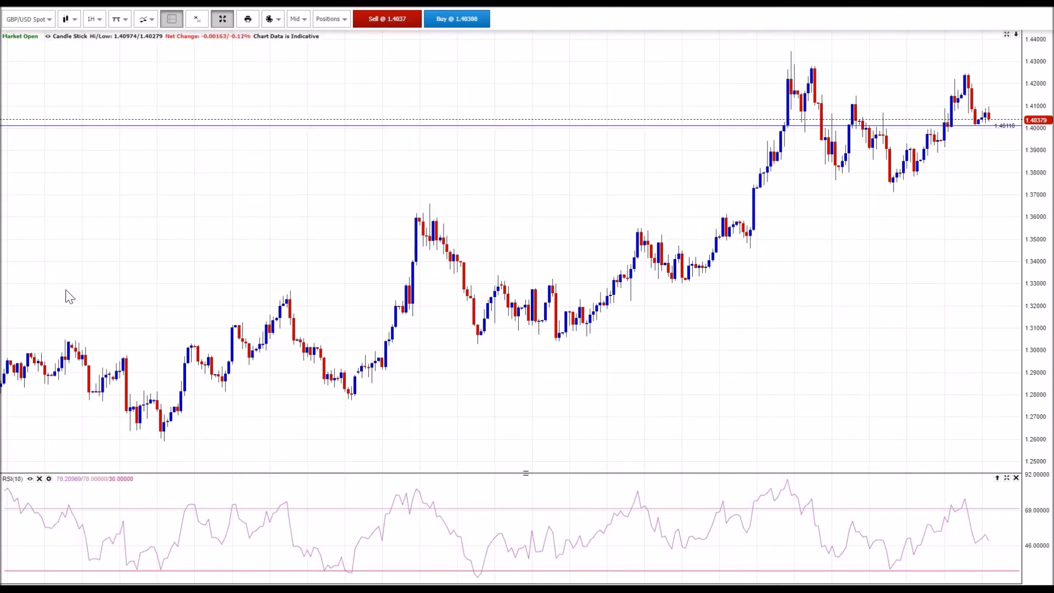
click(94, 19)
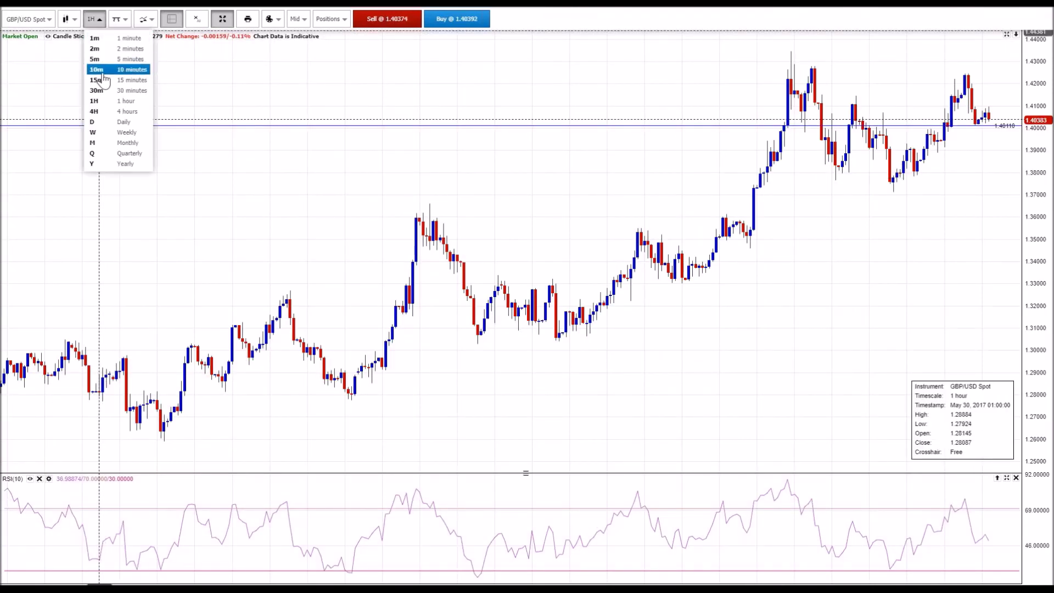
click(107, 102)
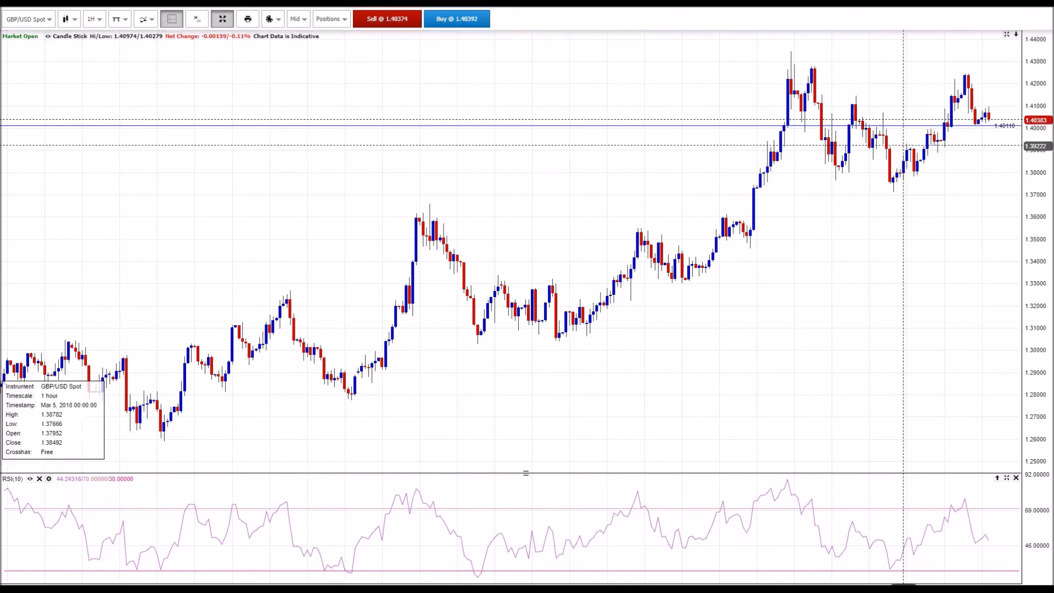
- Switch the GBP/USD Spot chart to the 10 minutes timescale
click(98, 22)
click(99, 53)
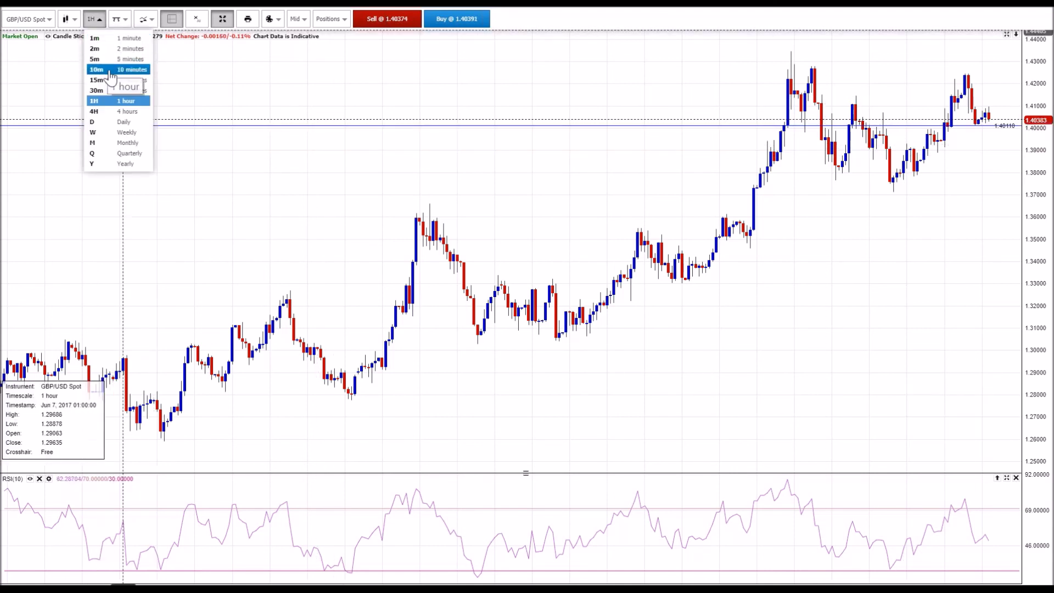
click(119, 83)
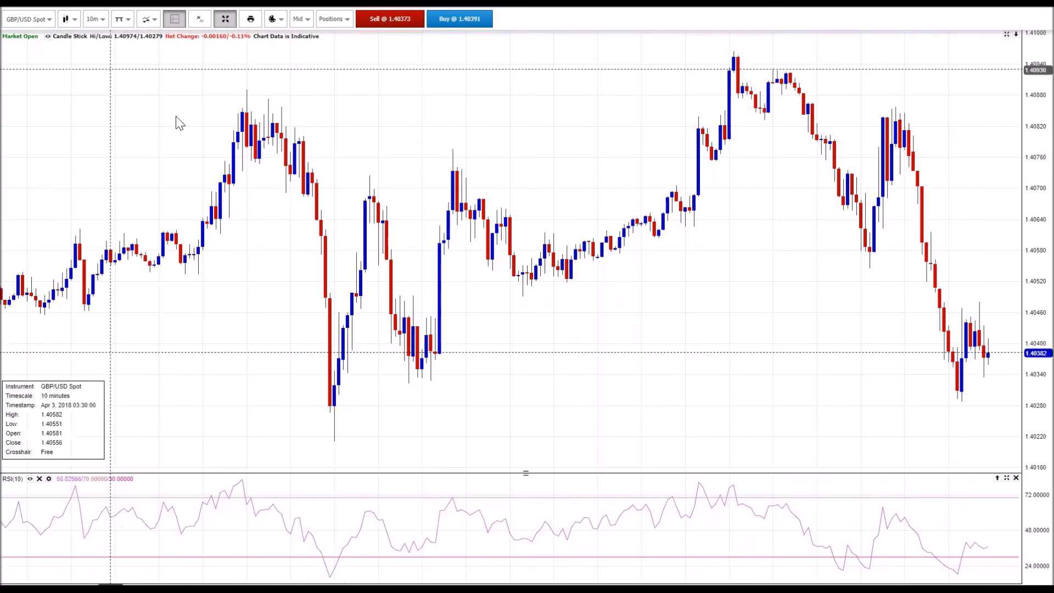